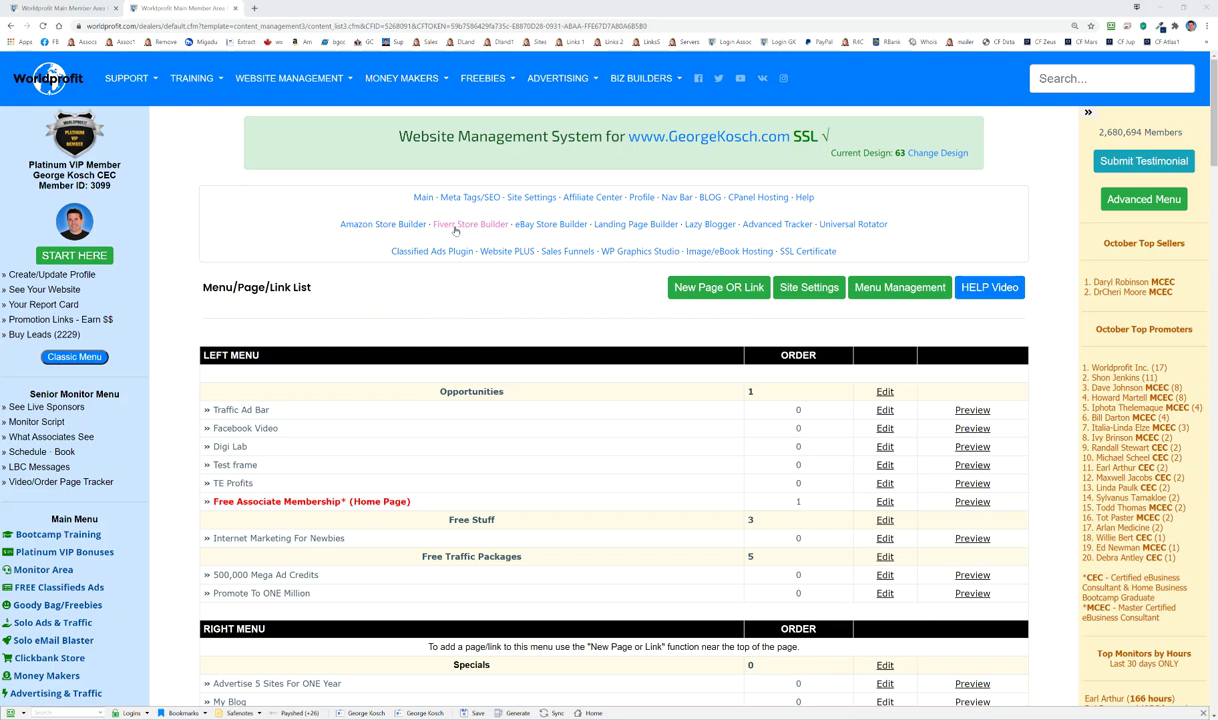
Open the Fiverr Store Builder and review the instructions in its setup area.
{"action": "left_click", "coordinate": [456, 226]}
{"action": "left_click", "coordinate": [476, 226]}
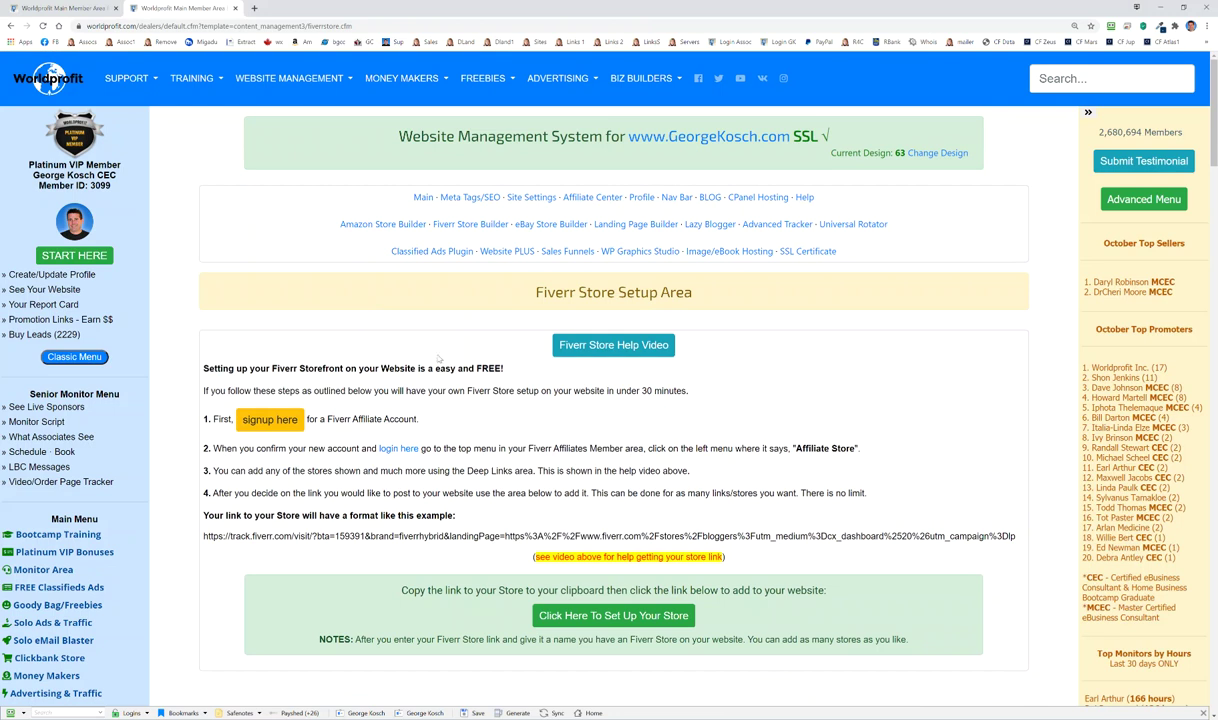
{"action": "scroll", "coordinate": [438, 358], "scroll_direction": "down", "scroll_amount": 1}
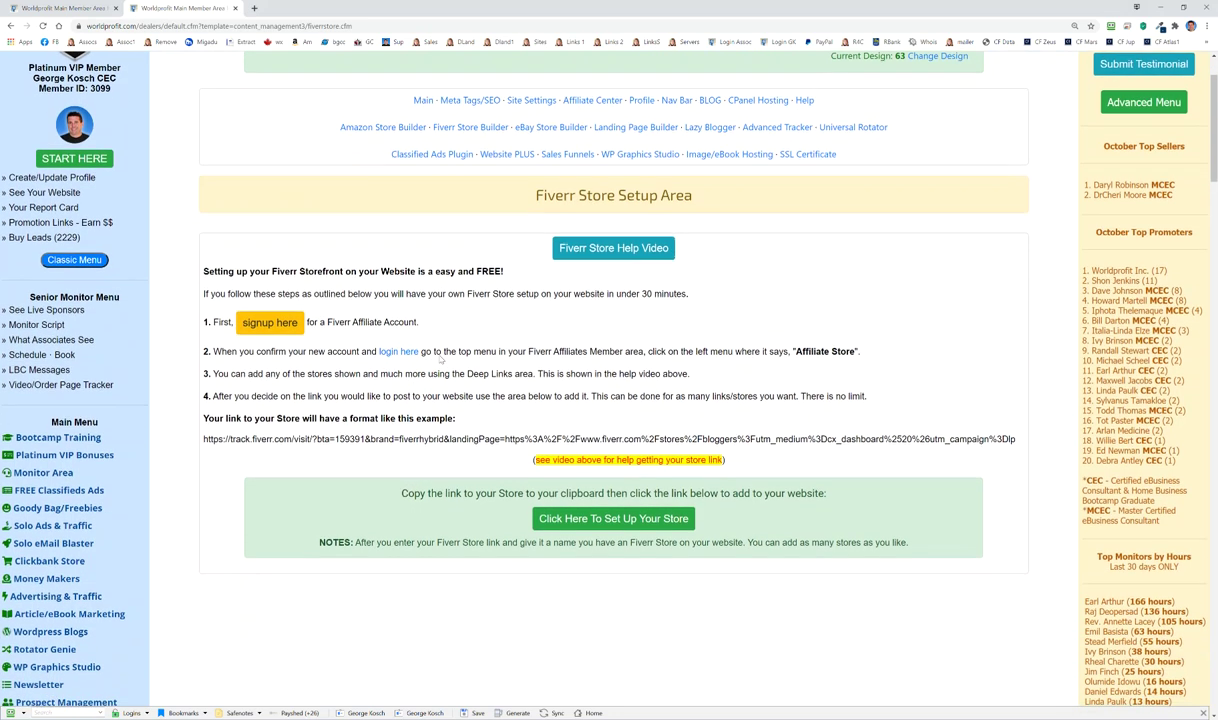
{"action": "scroll", "coordinate": [442, 360], "scroll_direction": "up", "scroll_amount": 1}
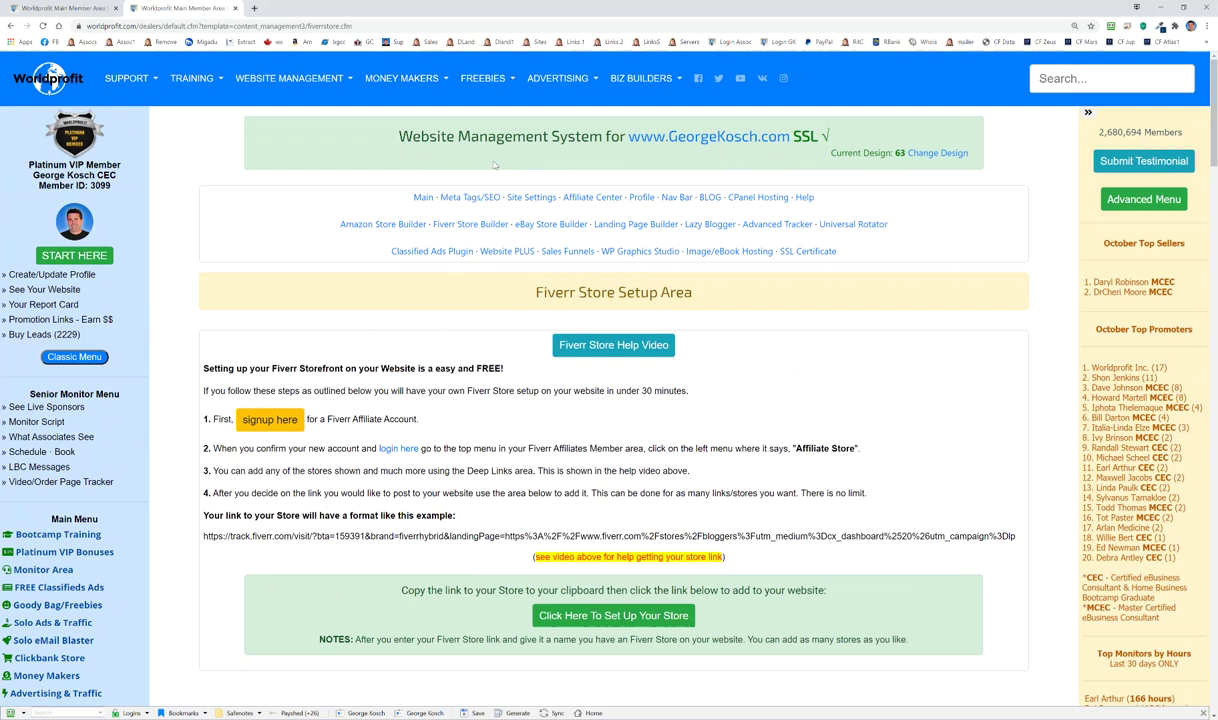
Look through the Website Management, Money Makers and Advanced Menu areas for other ways to reach the Fiverr Store Builder.
{"action": "left_click", "coordinate": [284, 80]}
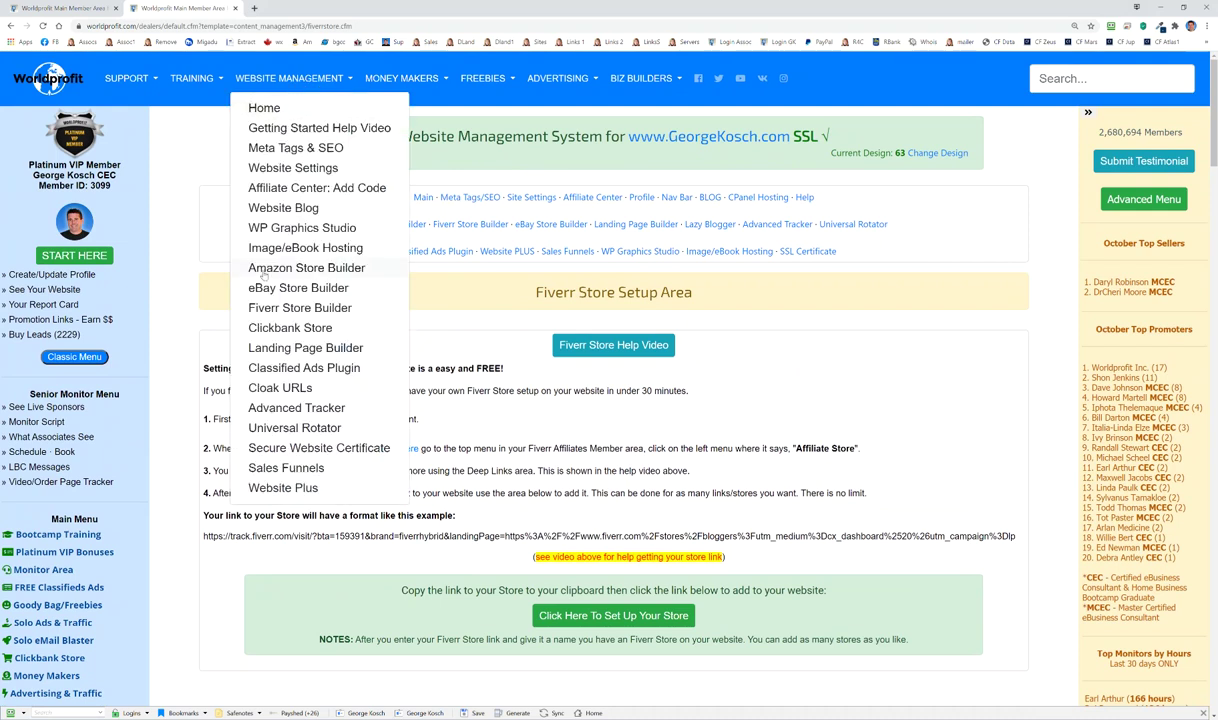
{"action": "left_click", "coordinate": [172, 226]}
{"action": "scroll", "coordinate": [165, 375], "scroll_direction": "down", "scroll_amount": 2}
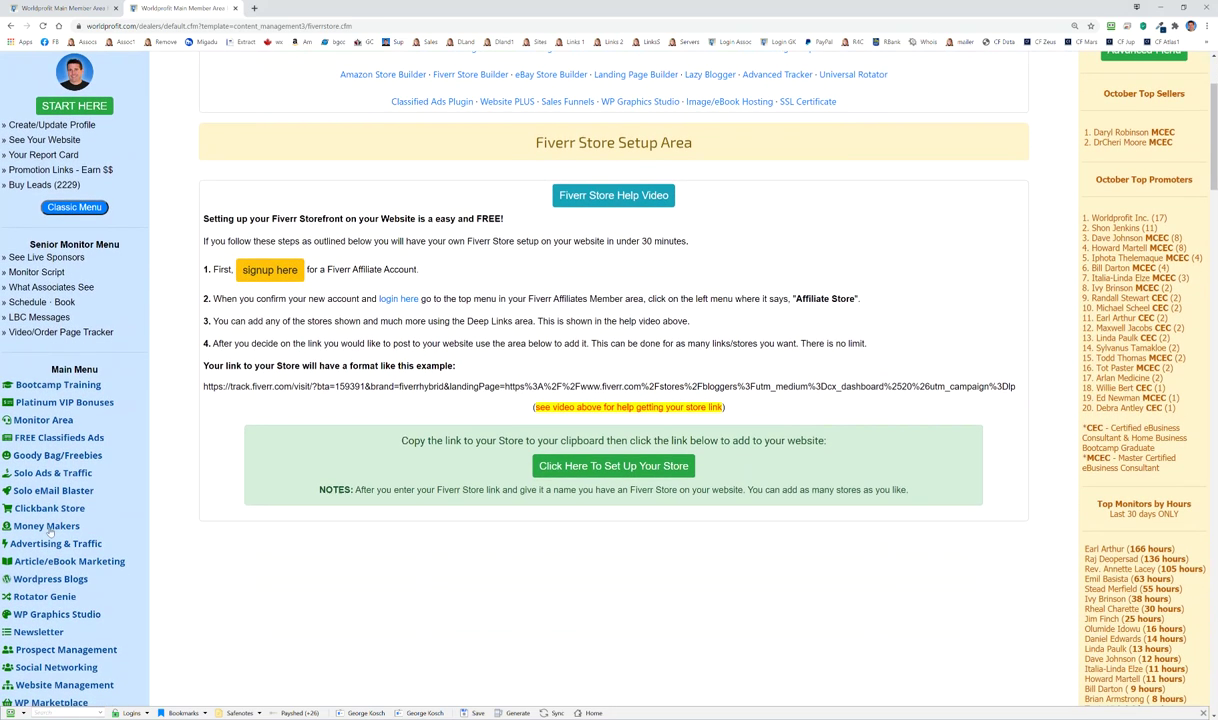
{"action": "left_click", "coordinate": [32, 528]}
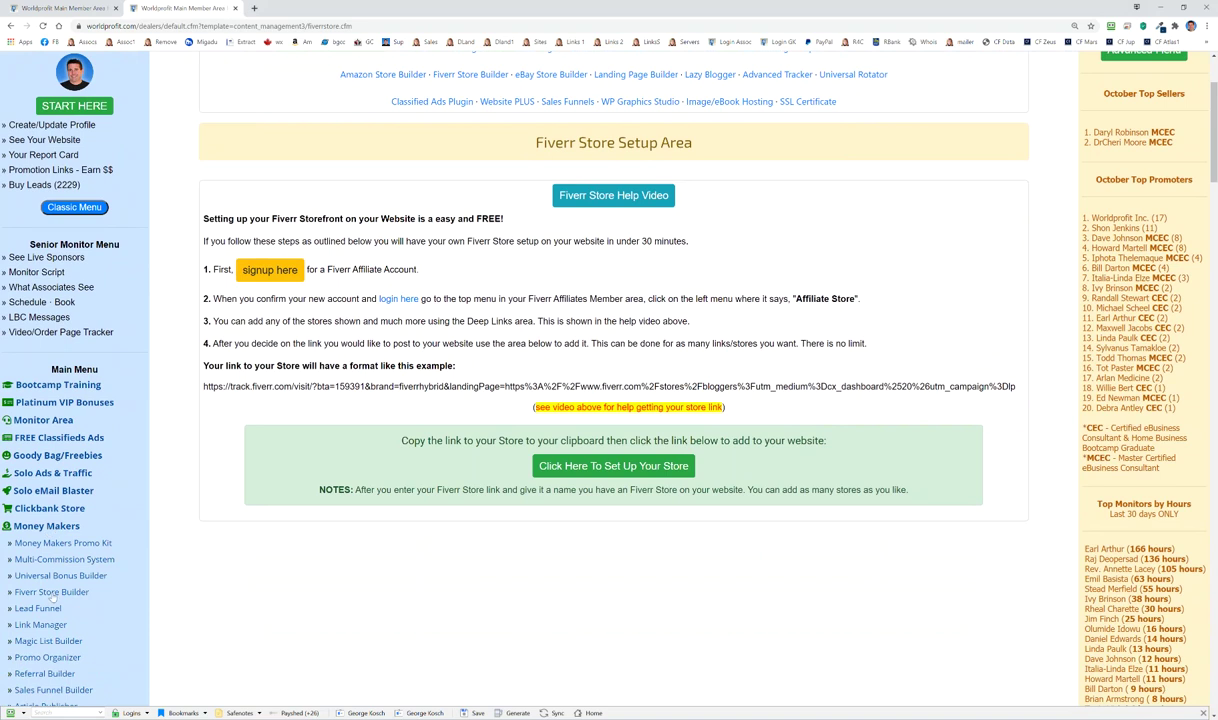
{"action": "left_click", "coordinate": [50, 528]}
{"action": "scroll", "coordinate": [1110, 220], "scroll_direction": "up", "scroll_amount": 3}
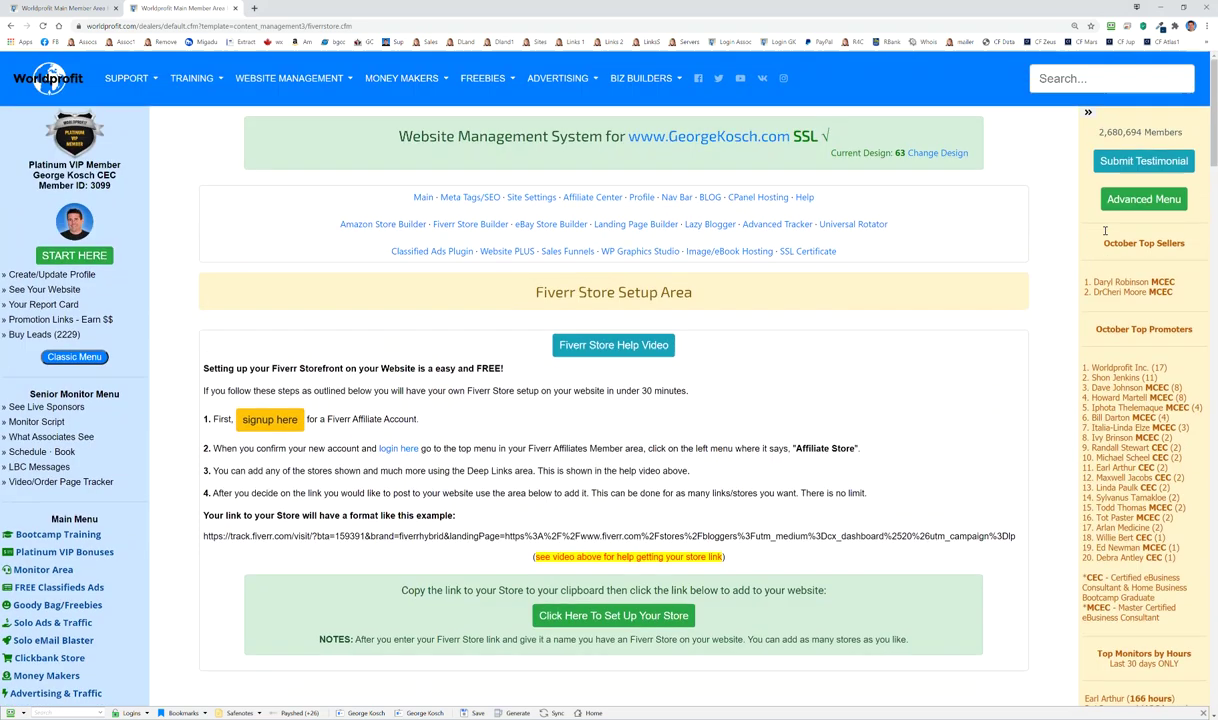
{"action": "left_click", "coordinate": [1144, 200]}
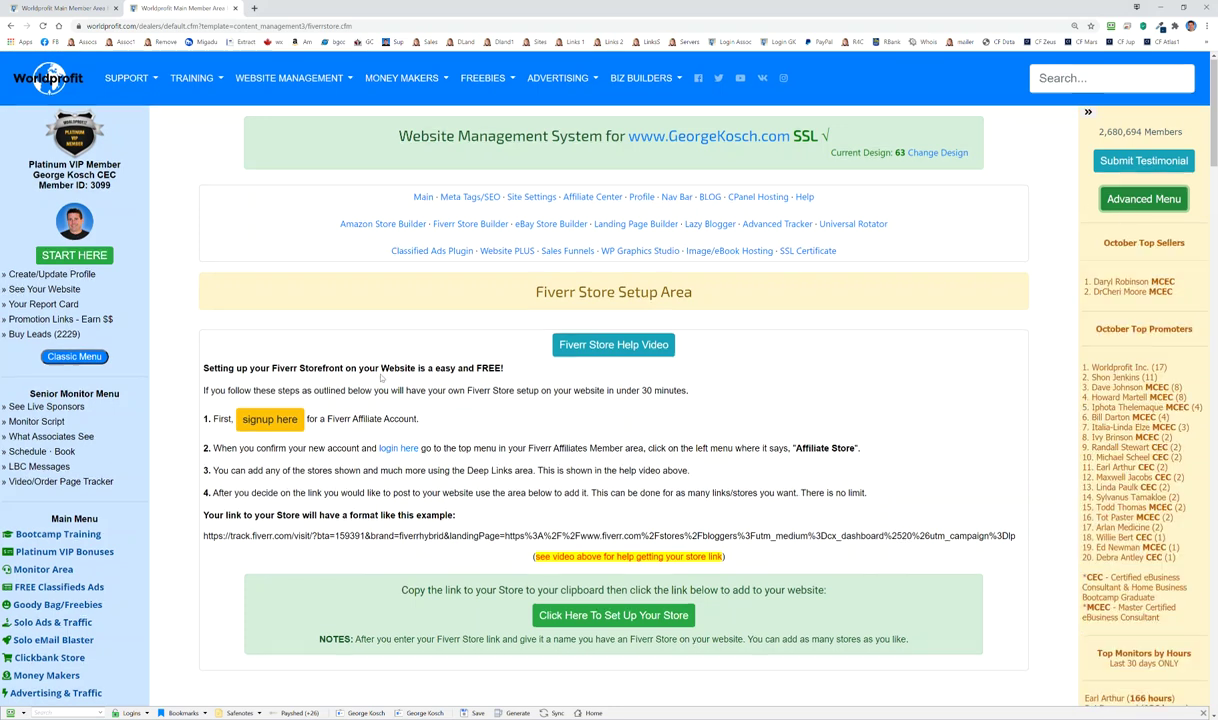
View the Fiverr affiliate signup page linked in the first instruction, and close it again.
{"action": "scroll", "coordinate": [381, 377], "scroll_direction": "down", "scroll_amount": 1}
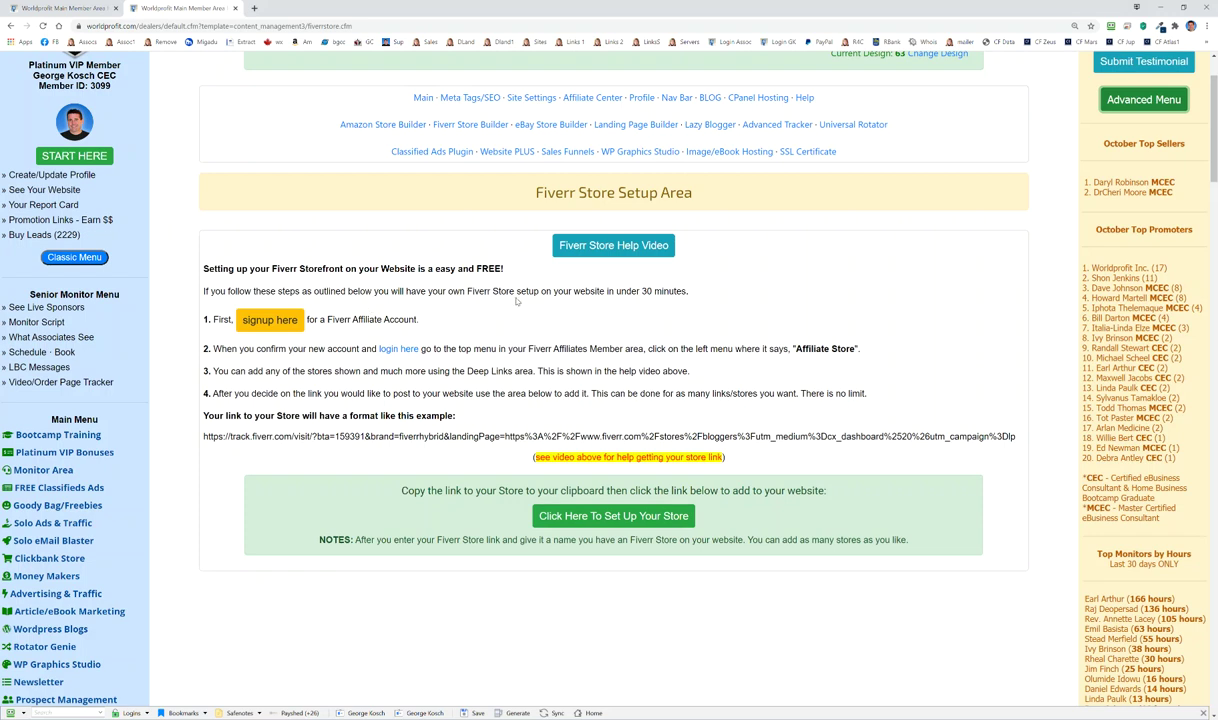
{"action": "left_click", "coordinate": [273, 320]}
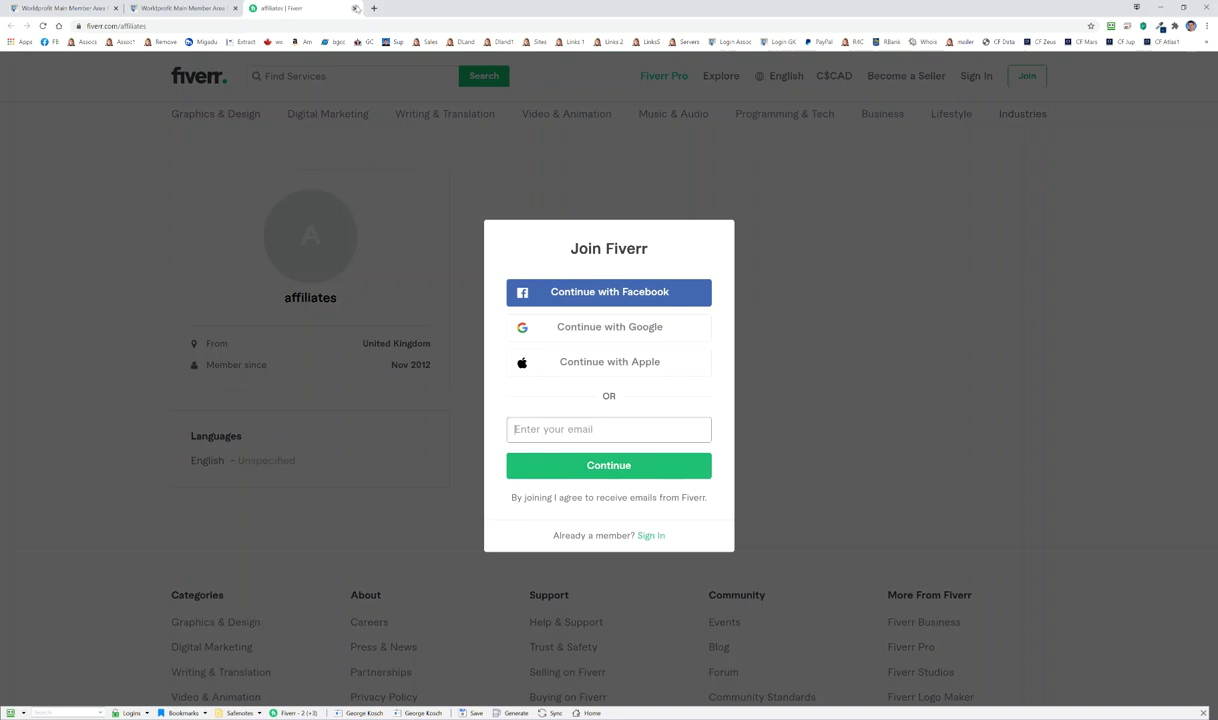
{"action": "left_click", "coordinate": [355, 8]}
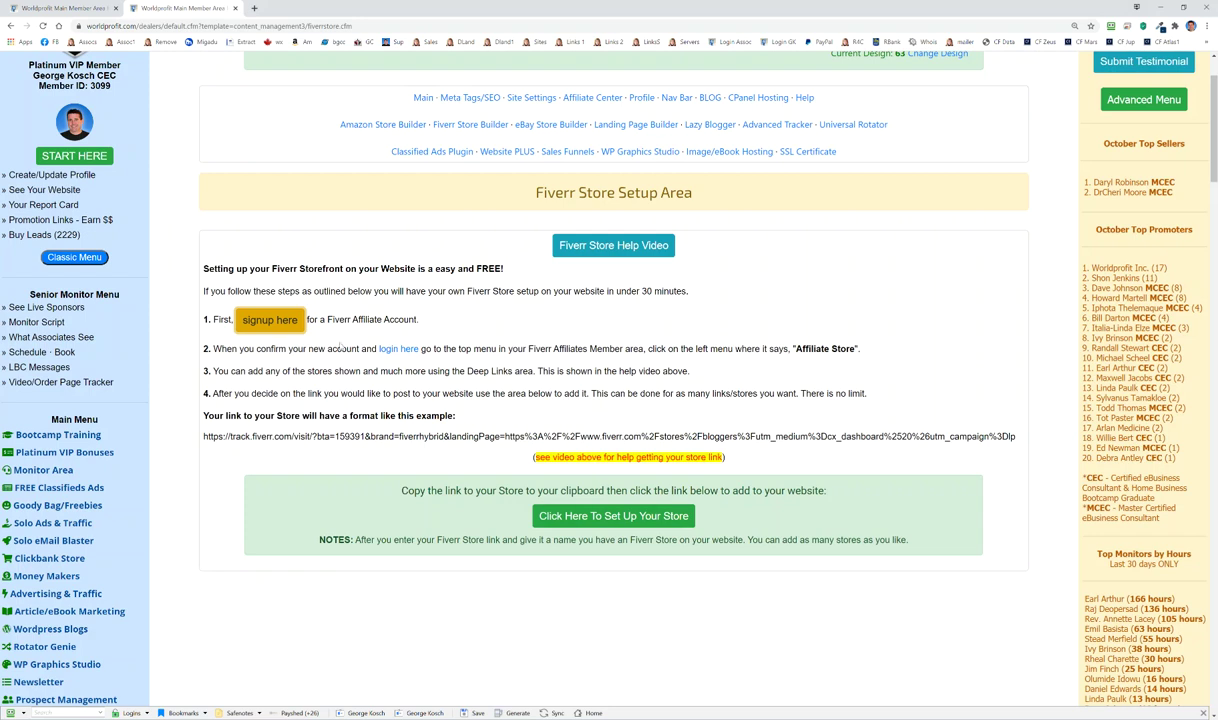
Open the Fiverr Affiliates login page and sign in with the saved username and password.
{"action": "left_click", "coordinate": [391, 349]}
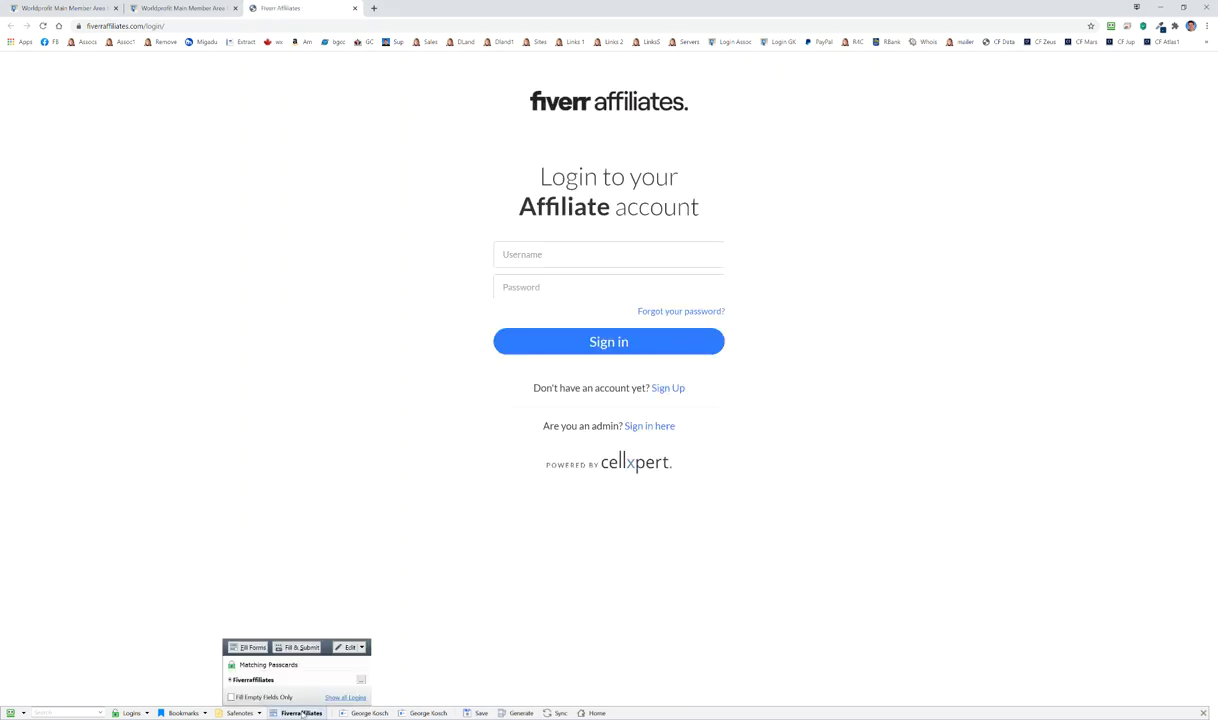
{"action": "left_click", "coordinate": [257, 633]}
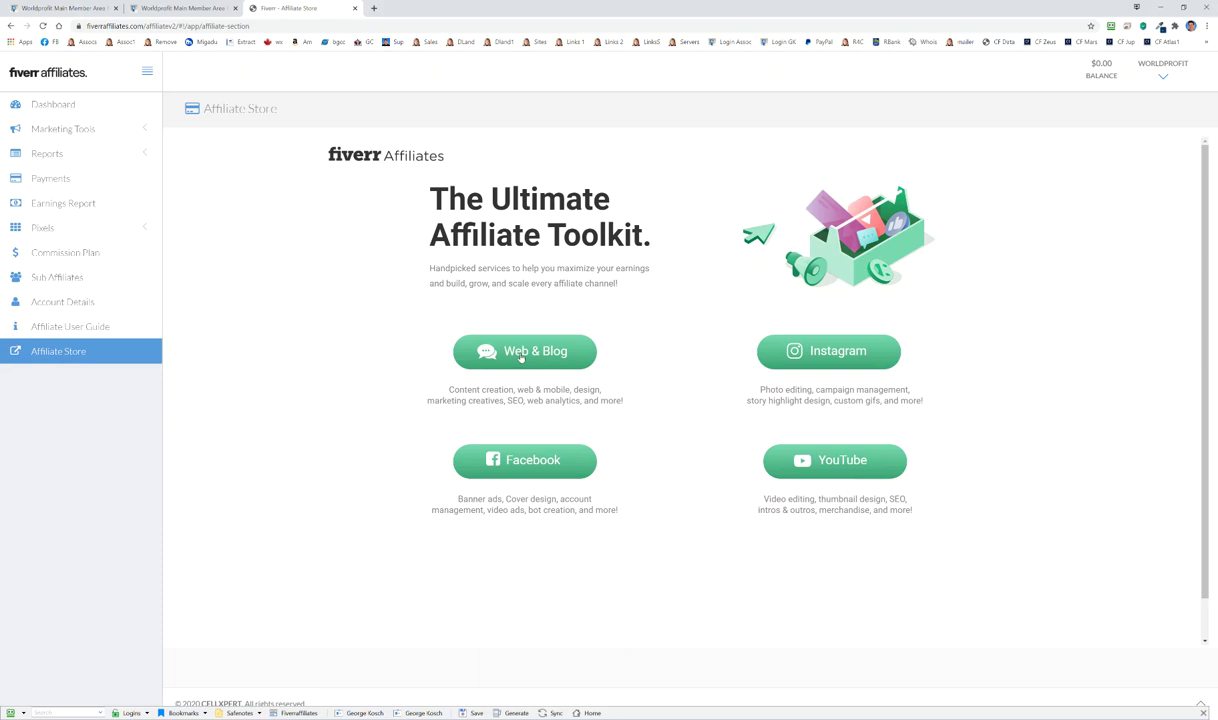
Open the Web & Blog store from the Affiliate Store and copy its web address.
{"action": "left_click", "coordinate": [521, 355]}
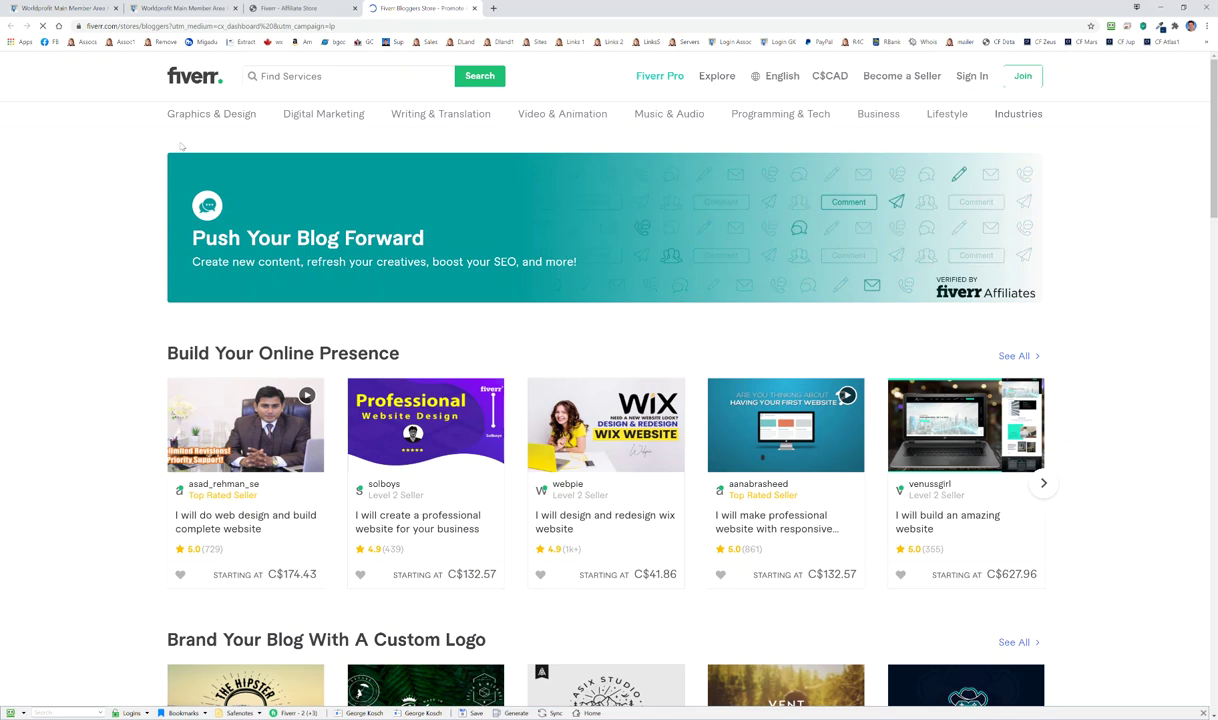
{"action": "mouse_move", "coordinate": [365, 116]}
{"action": "left_click", "coordinate": [198, 27]}
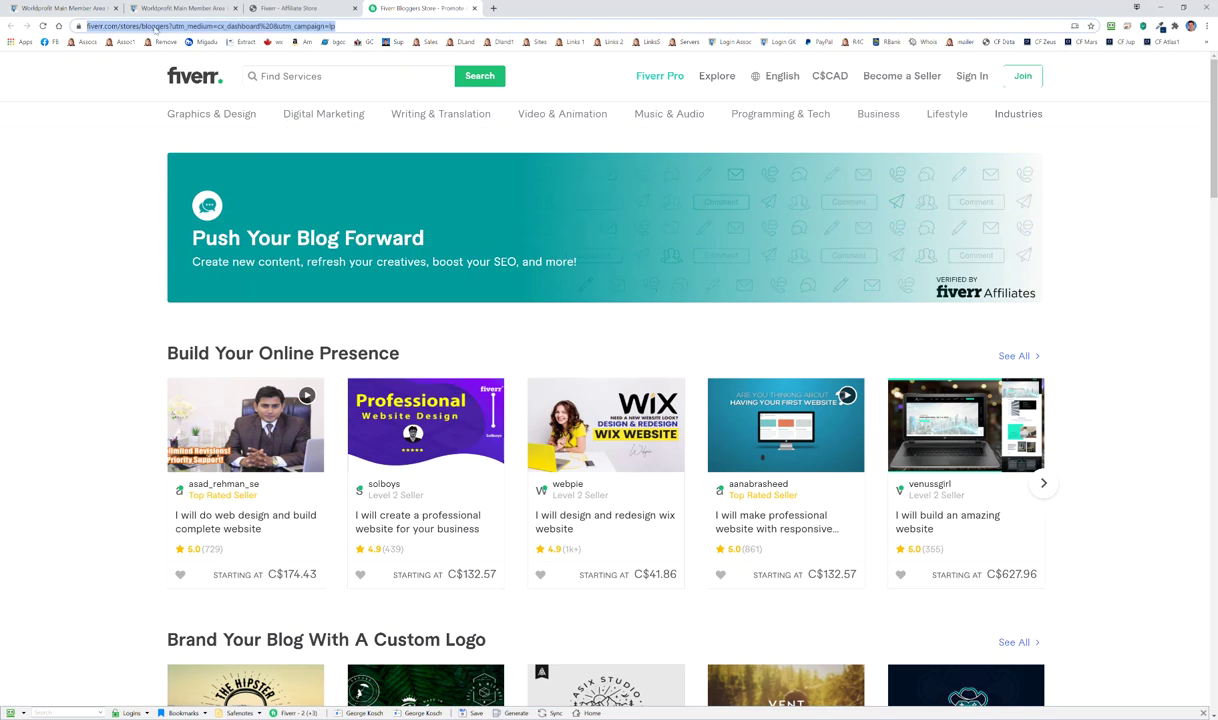
{"action": "right_click", "coordinate": [198, 27]}
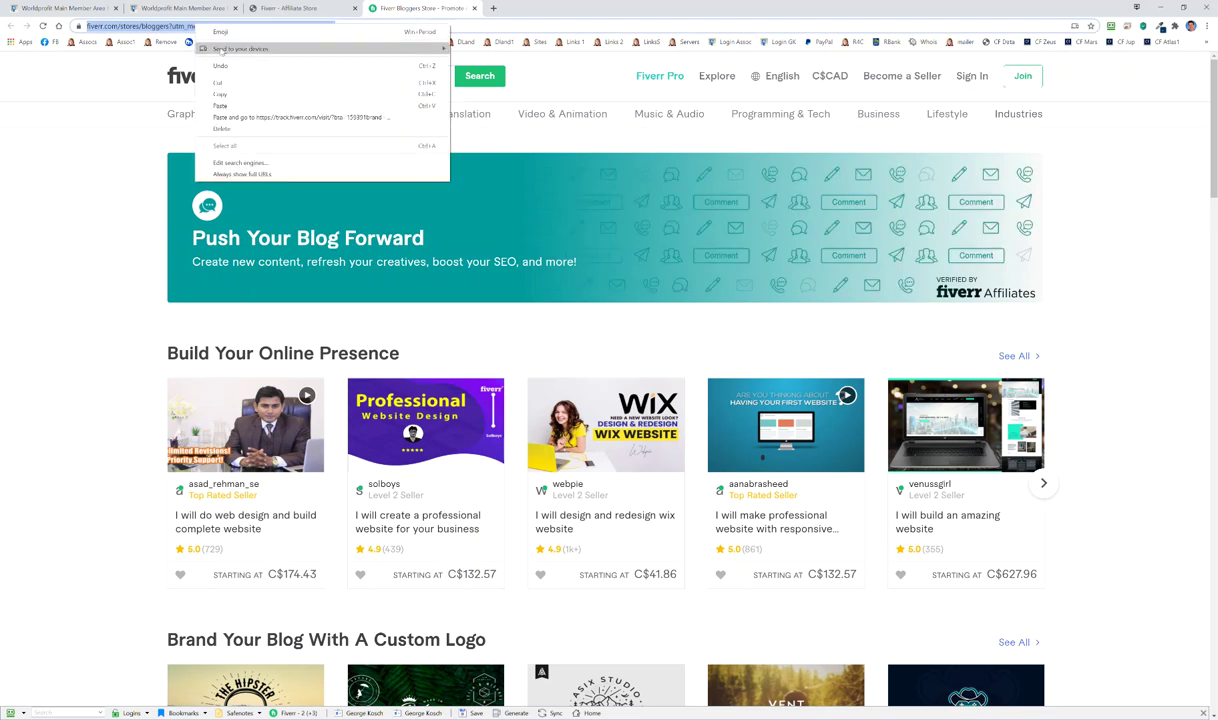
{"action": "left_click", "coordinate": [225, 96]}
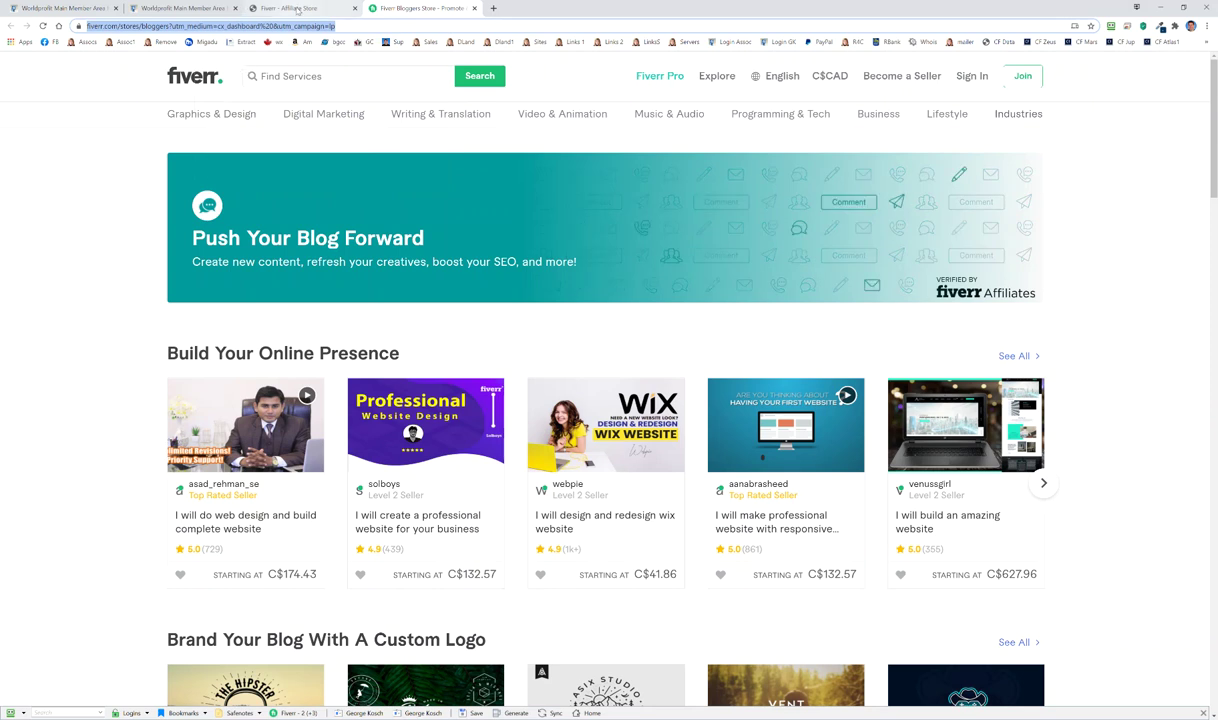
In Fiverr Affiliates' Default and Deep Links, set the copied store address as the landing page URL and copy the Fiverr Hybrid link.
{"action": "left_click", "coordinate": [297, 9]}
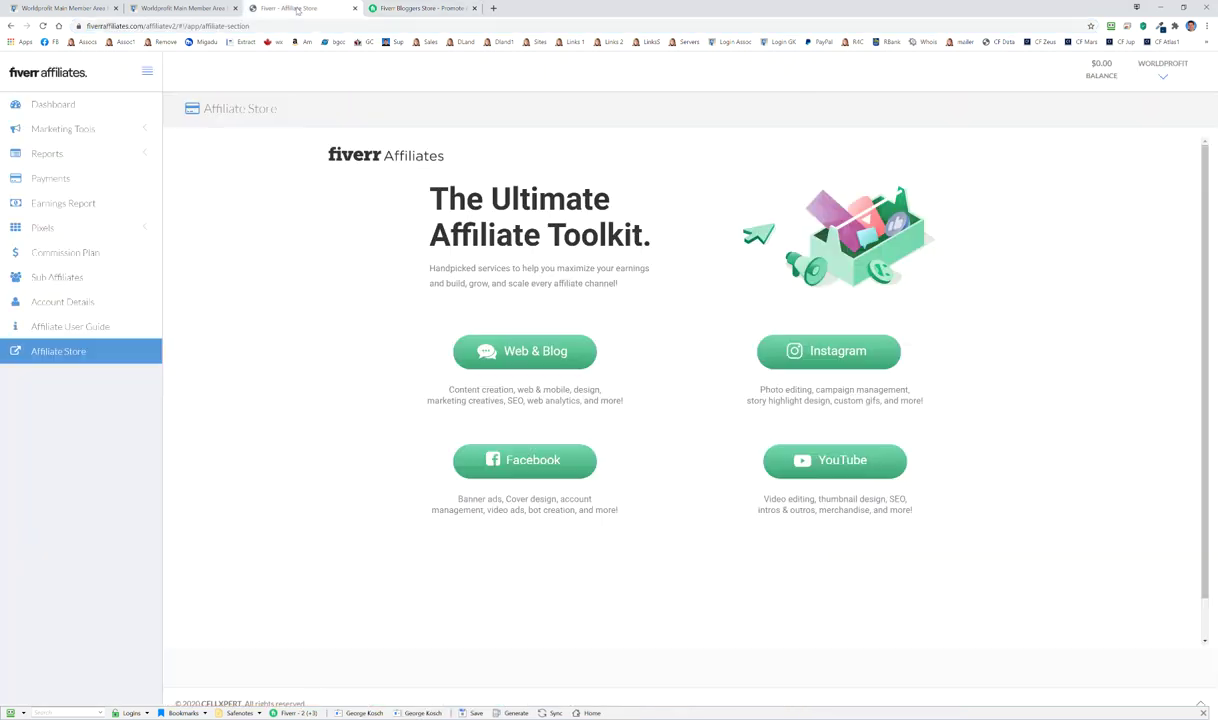
{"action": "left_click", "coordinate": [70, 128]}
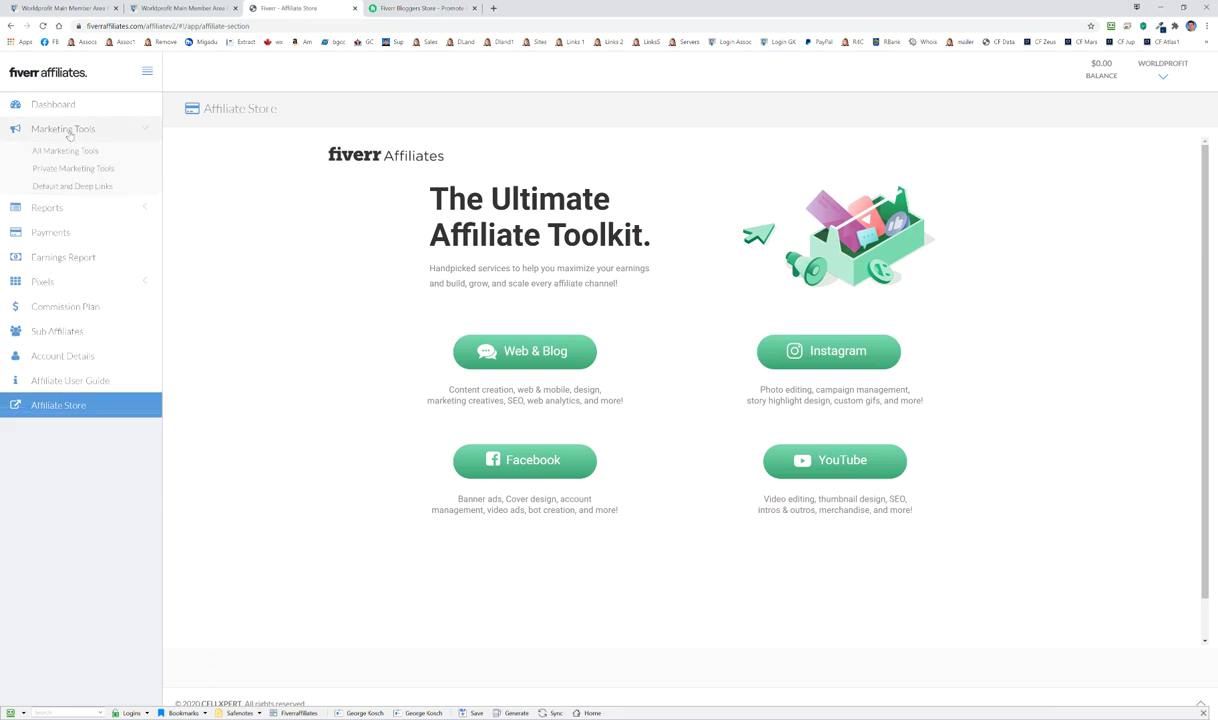
{"action": "left_click", "coordinate": [74, 186]}
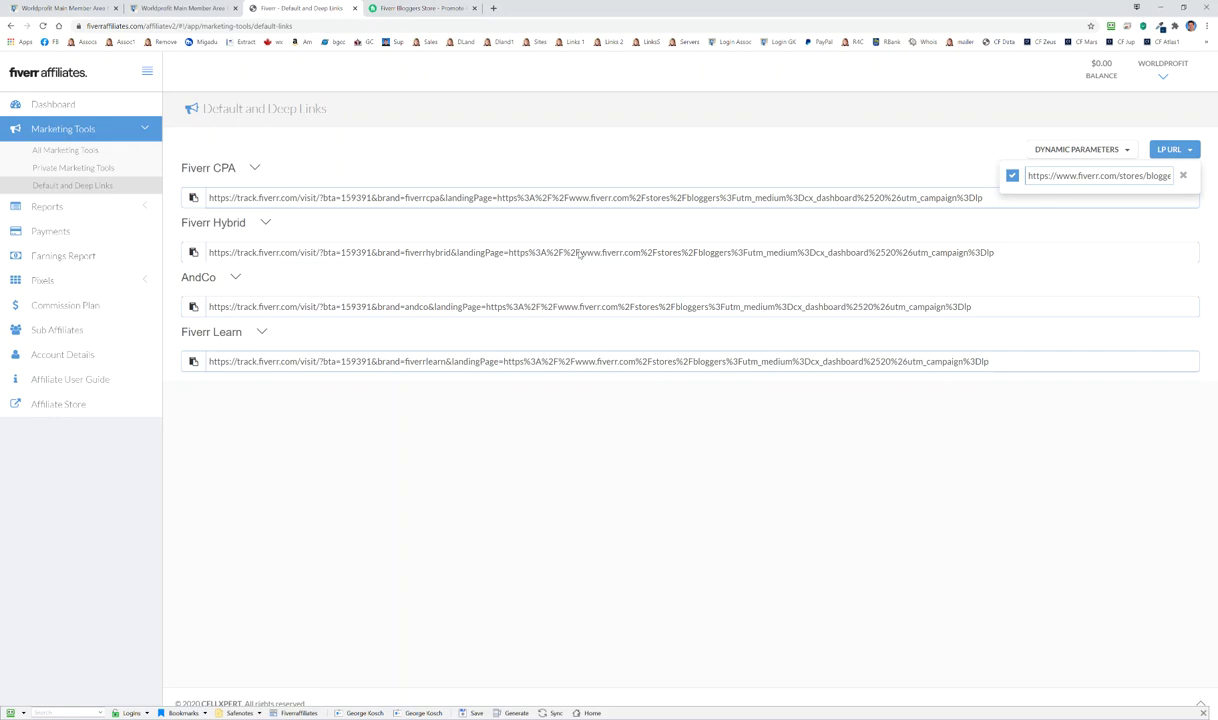
{"action": "left_click", "coordinate": [194, 252]}
{"action": "left_click", "coordinate": [196, 252]}
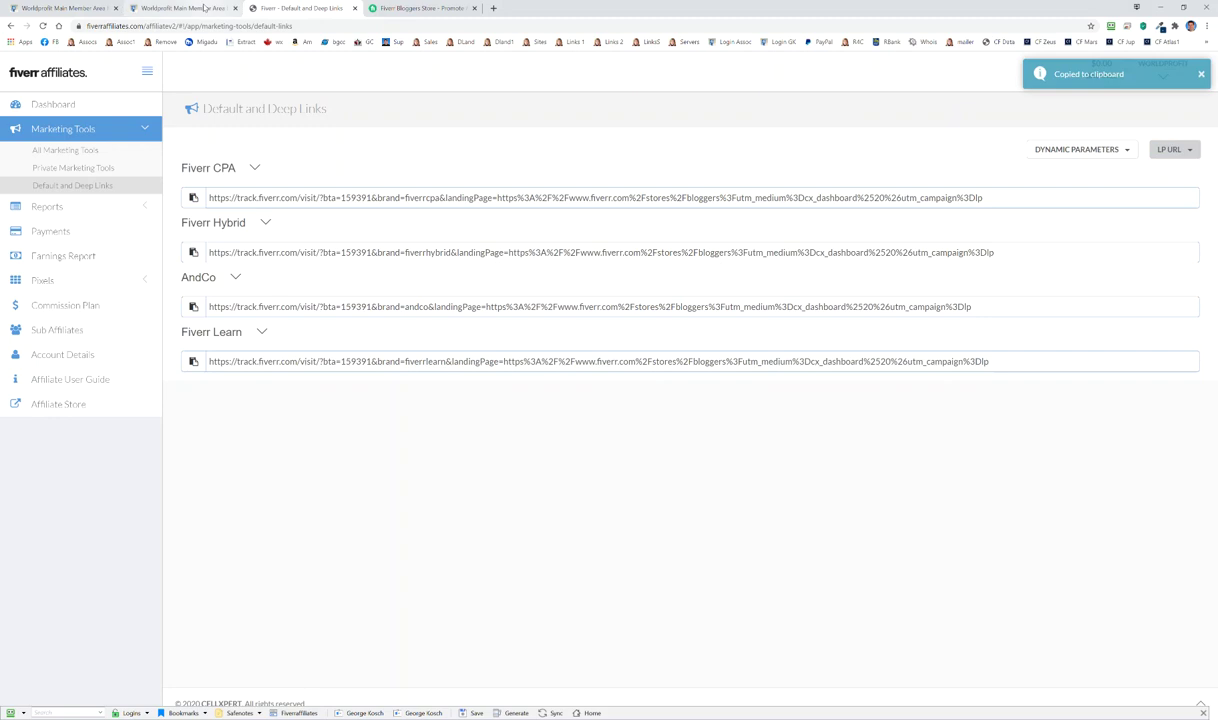
Switch back to the Worldprofit setup area and open the form for setting up a Fiverr store.
{"action": "key", "text": "ctrl+shift+Tab"}
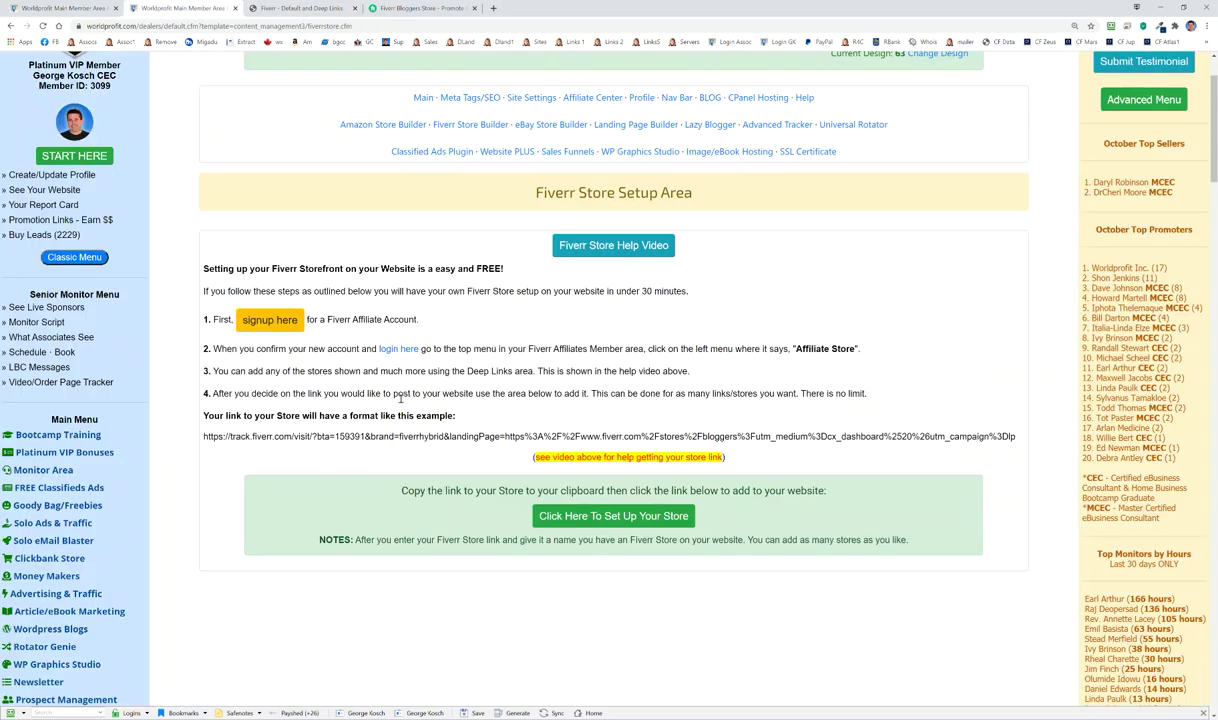
{"action": "scroll", "coordinate": [441, 425], "scroll_direction": "down", "scroll_amount": 3}
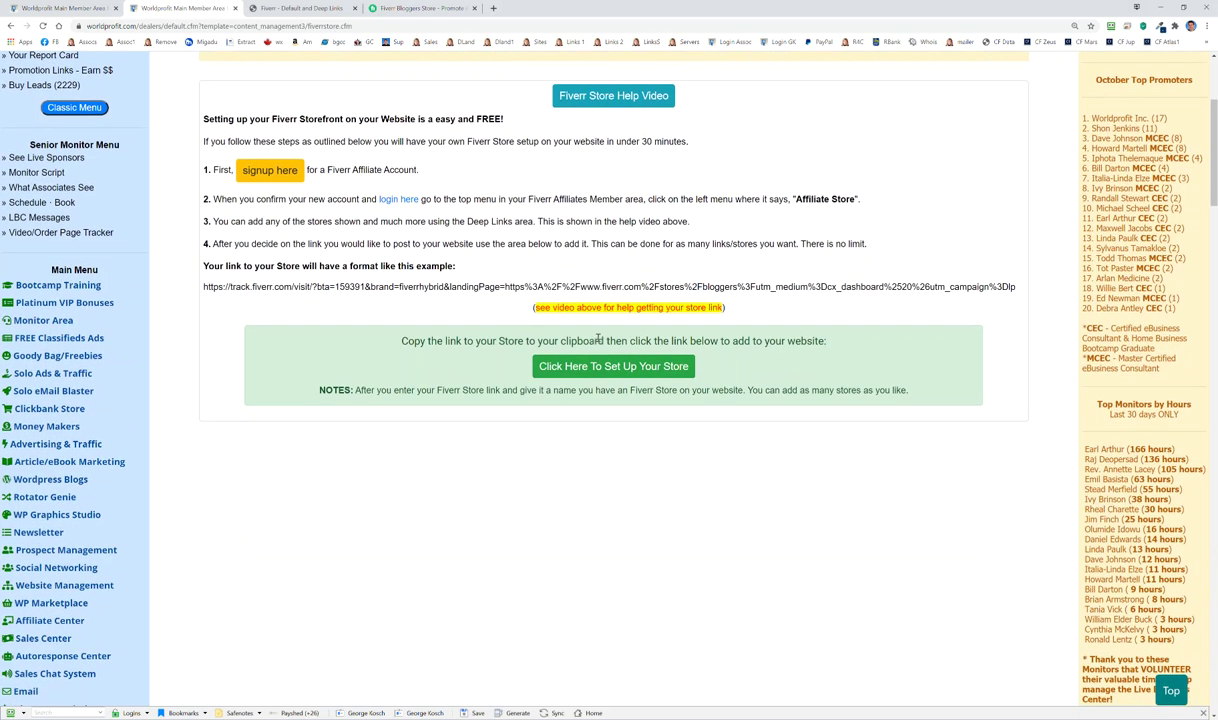
{"action": "left_click", "coordinate": [605, 367]}
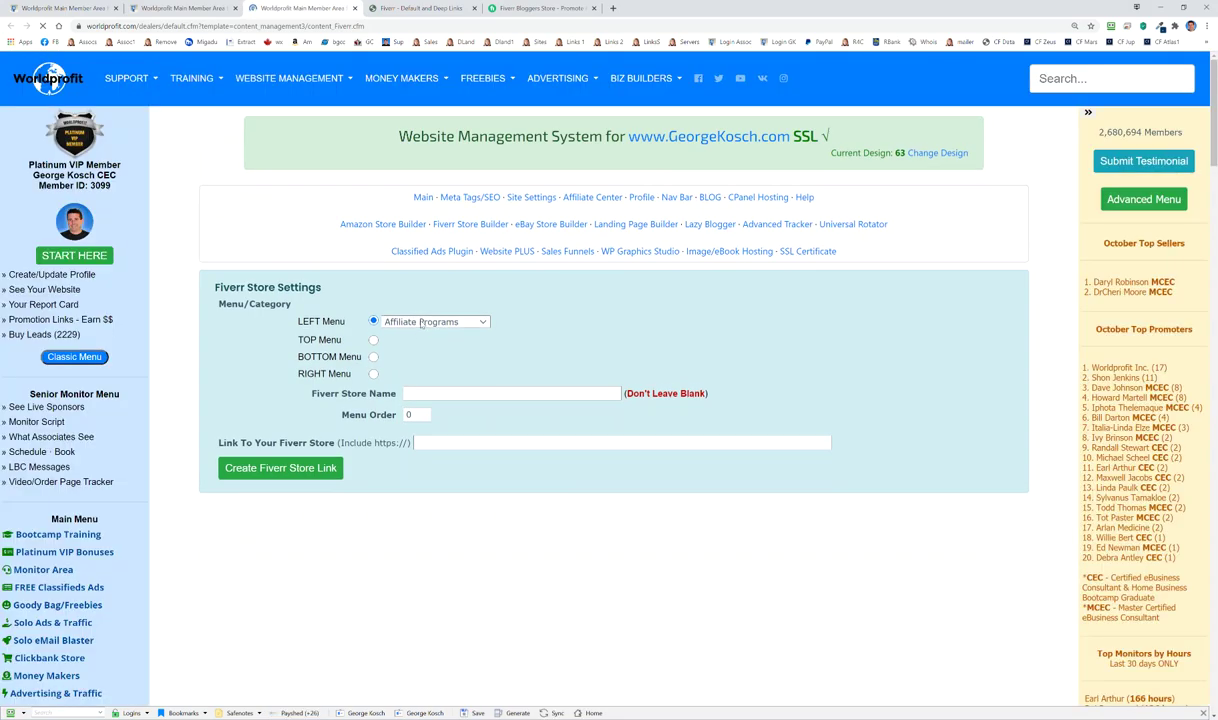
Create a Fiverr store link named "My Fiverr Store" in the Products and Services category, using the copied Fiverr Hybrid link.
{"action": "left_click", "coordinate": [422, 322]}
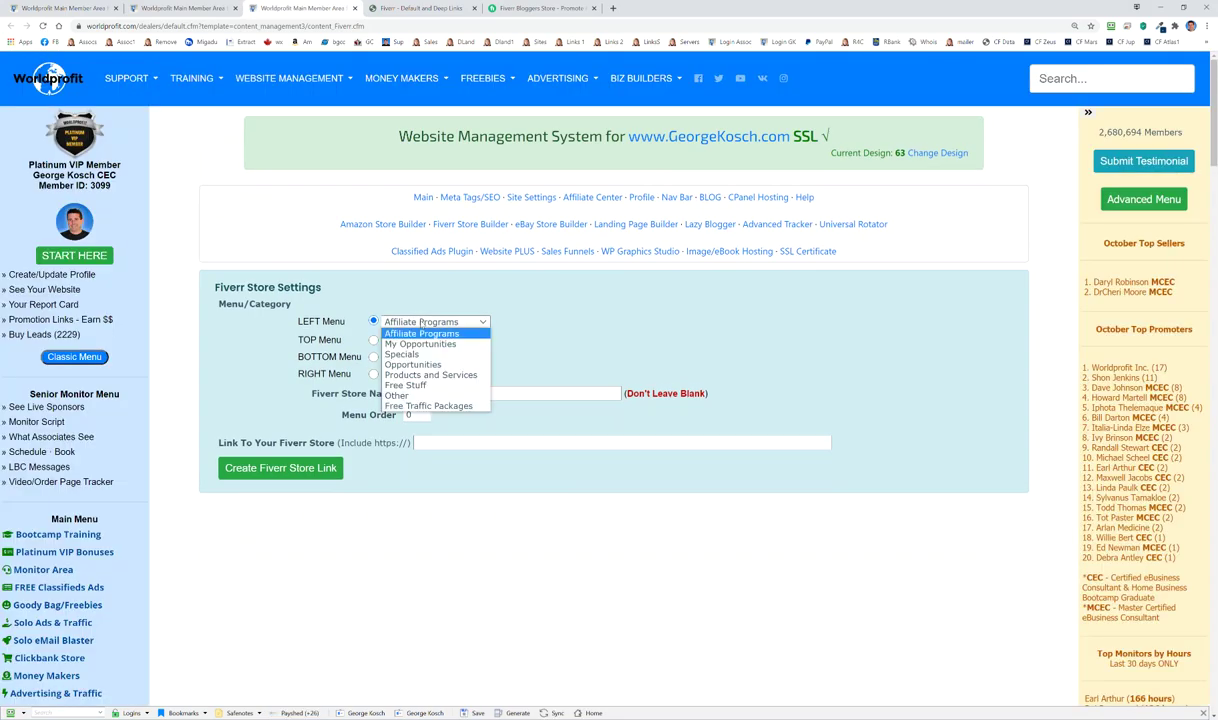
{"action": "left_click", "coordinate": [414, 376]}
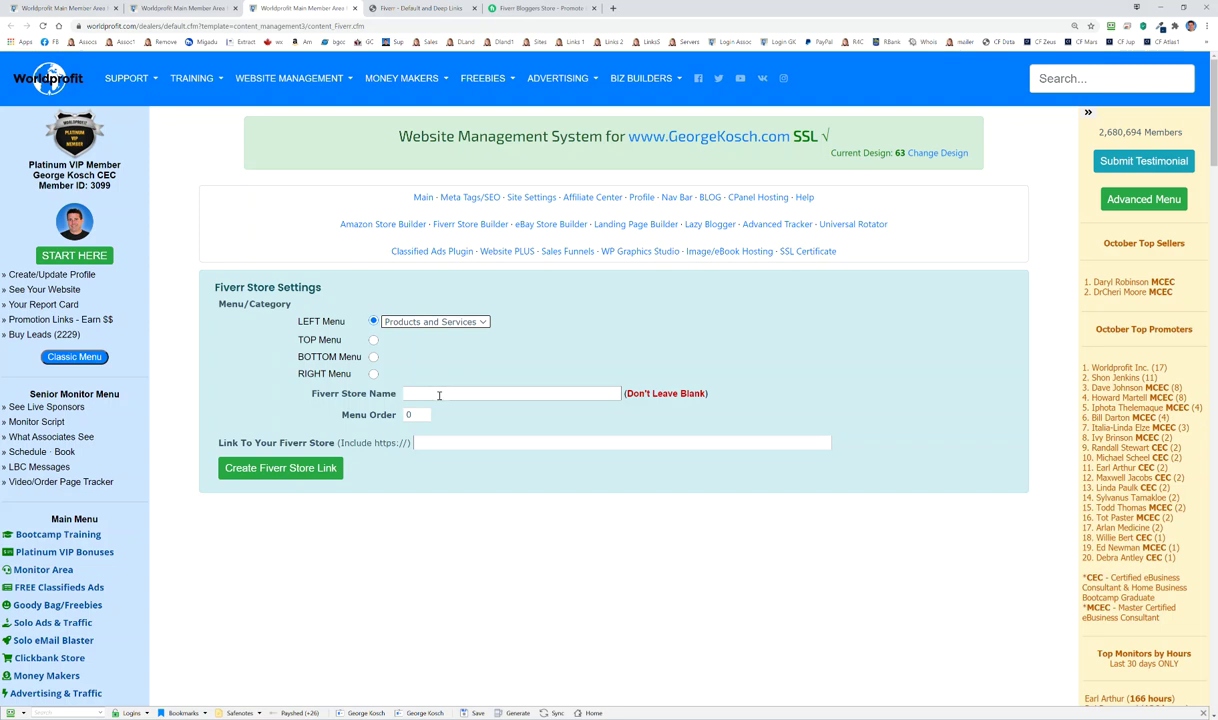
{"action": "left_click", "coordinate": [438, 394]}
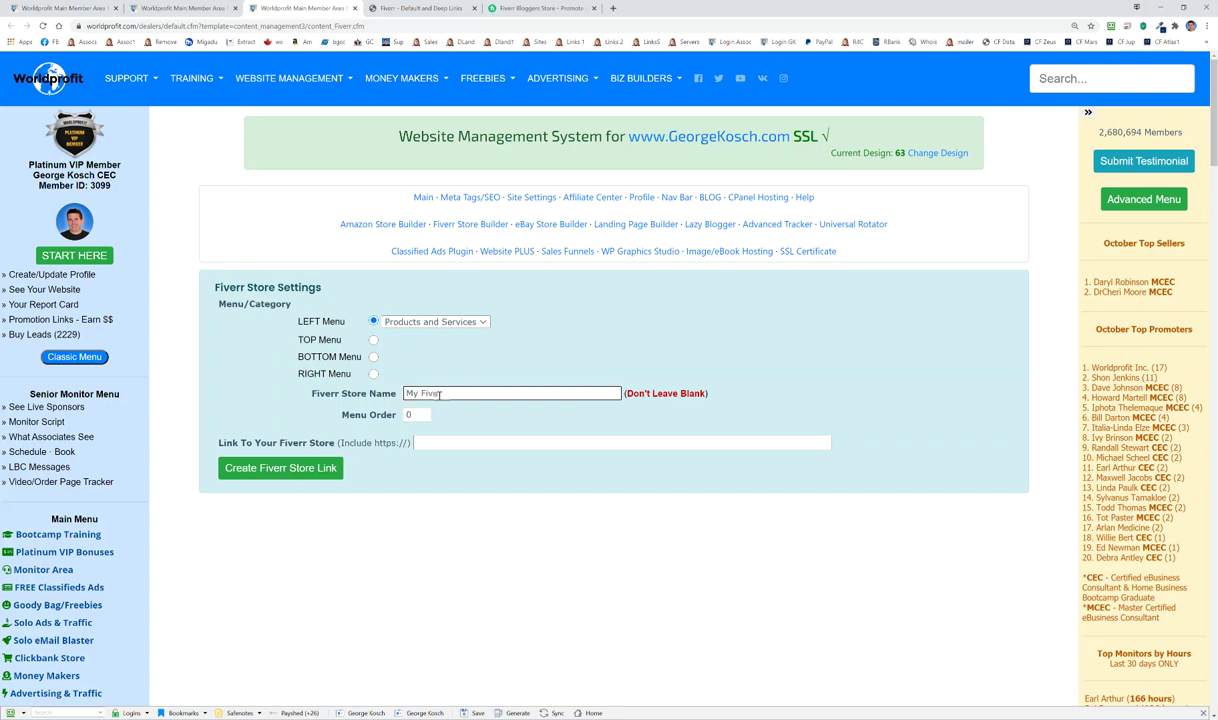
{"action": "type", "text": "My Fiverr Store"}
{"action": "left_click", "coordinate": [448, 443]}
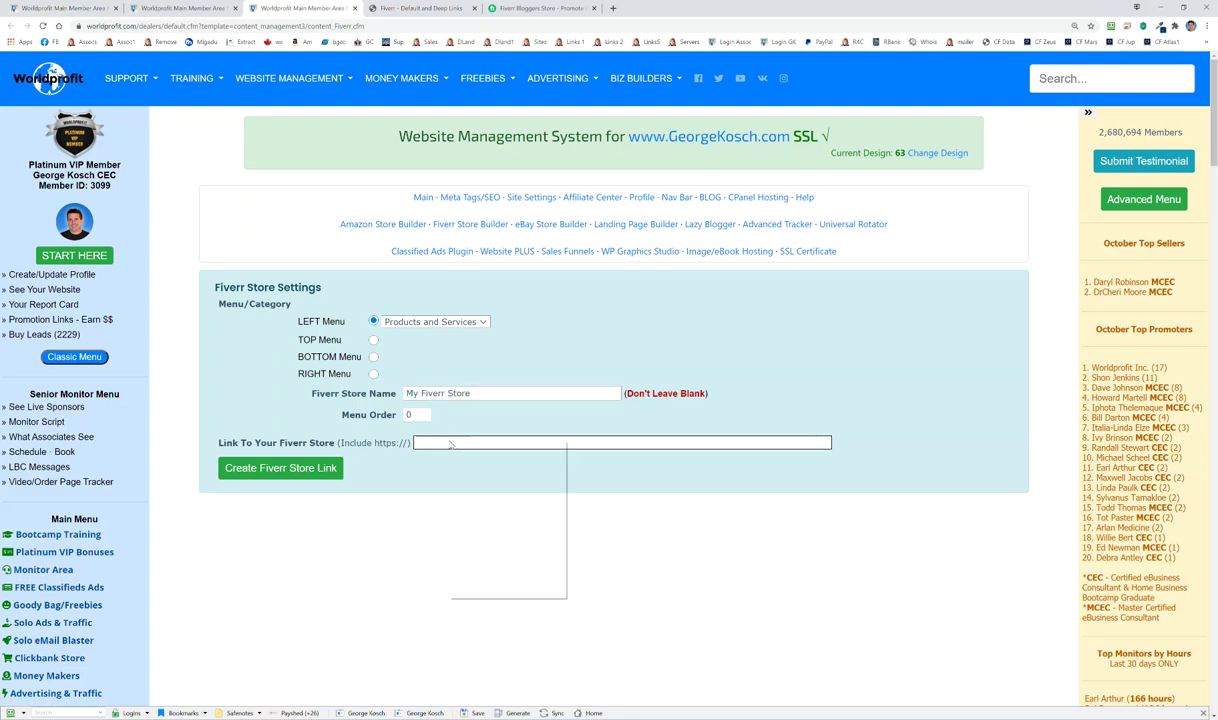
{"action": "left_click", "coordinate": [452, 494]}
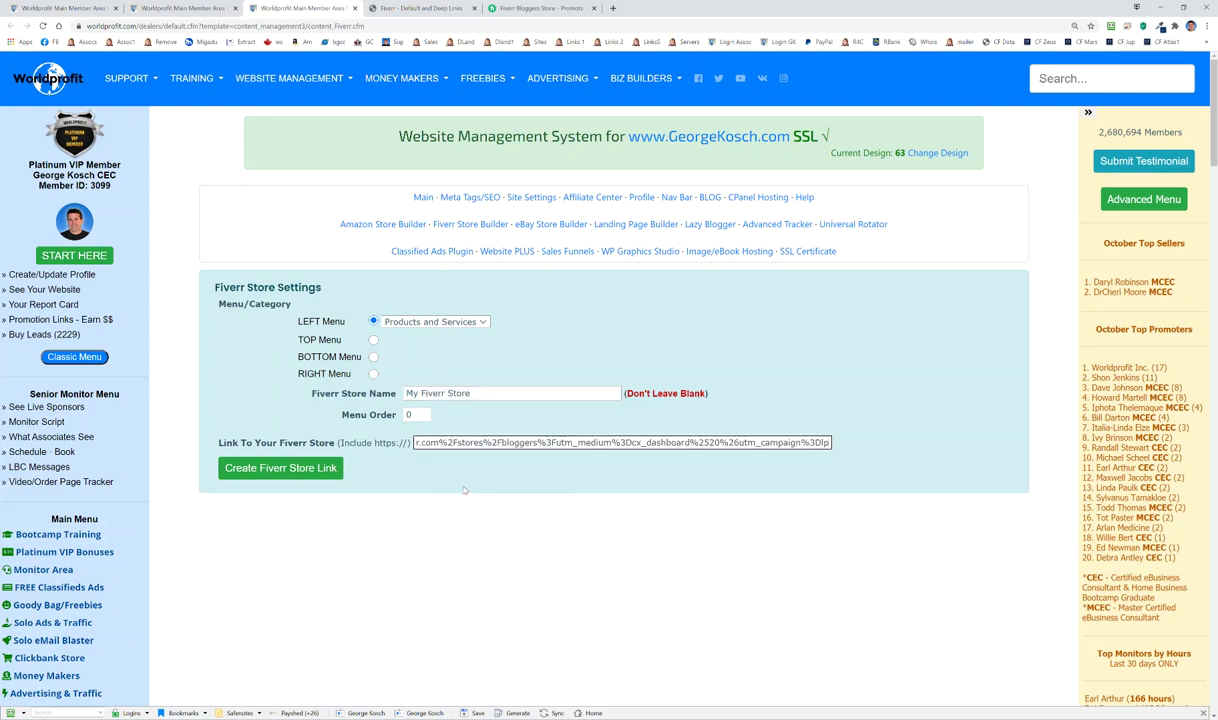
{"action": "left_click", "coordinate": [283, 471]}
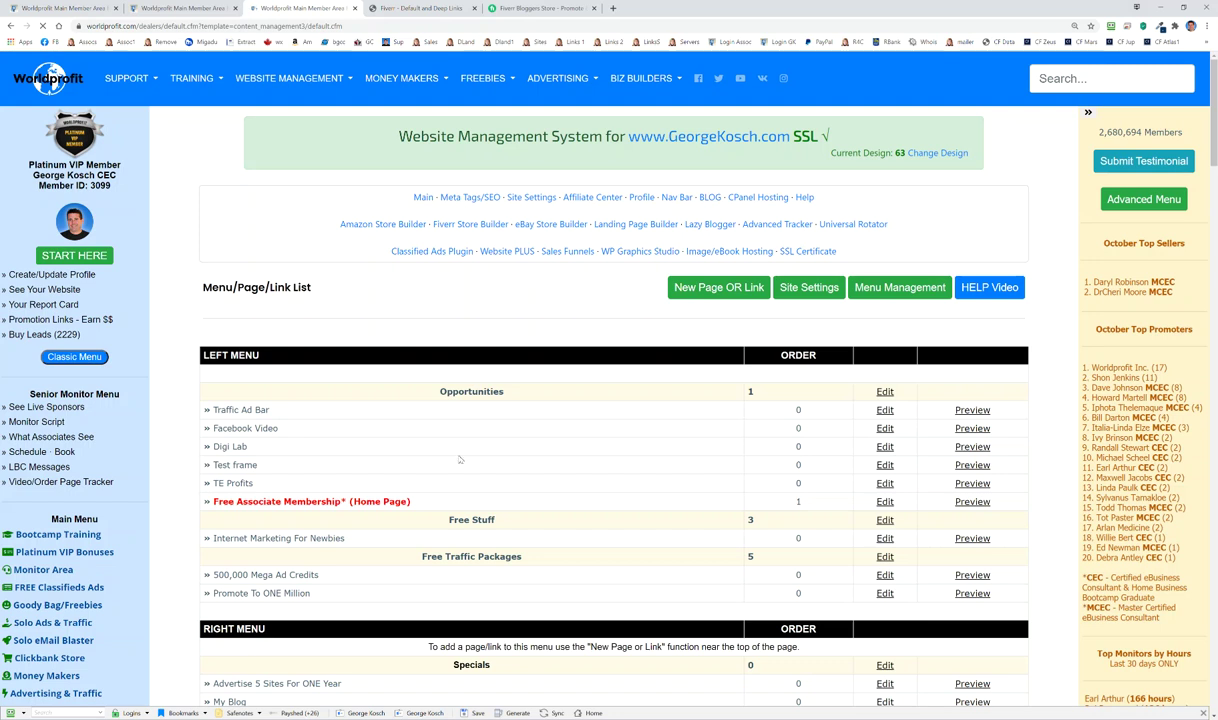
Check the Menu/Page/Link List for the My Fiverr Store entry under Products and Services.
{"action": "scroll", "coordinate": [596, 430], "scroll_direction": "down", "scroll_amount": 3}
{"action": "scroll", "coordinate": [613, 432], "scroll_direction": "down", "scroll_amount": 1}
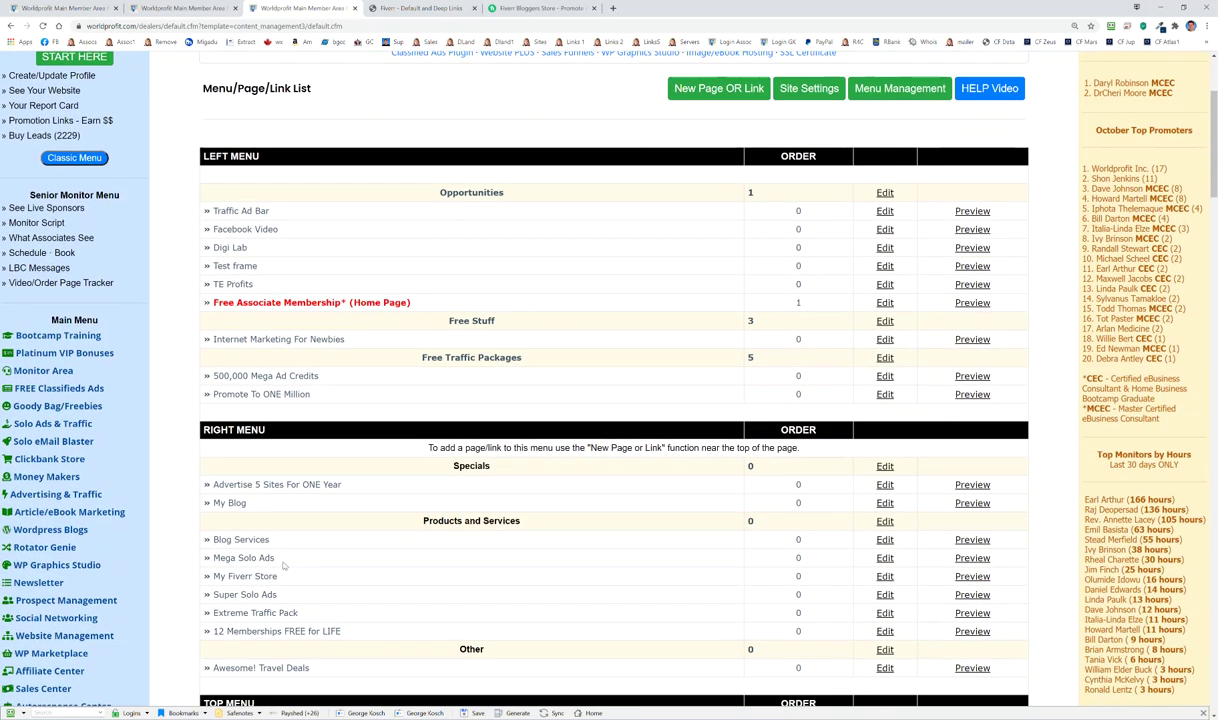
{"action": "scroll", "coordinate": [600, 200], "scroll_direction": "up", "scroll_amount": 4}
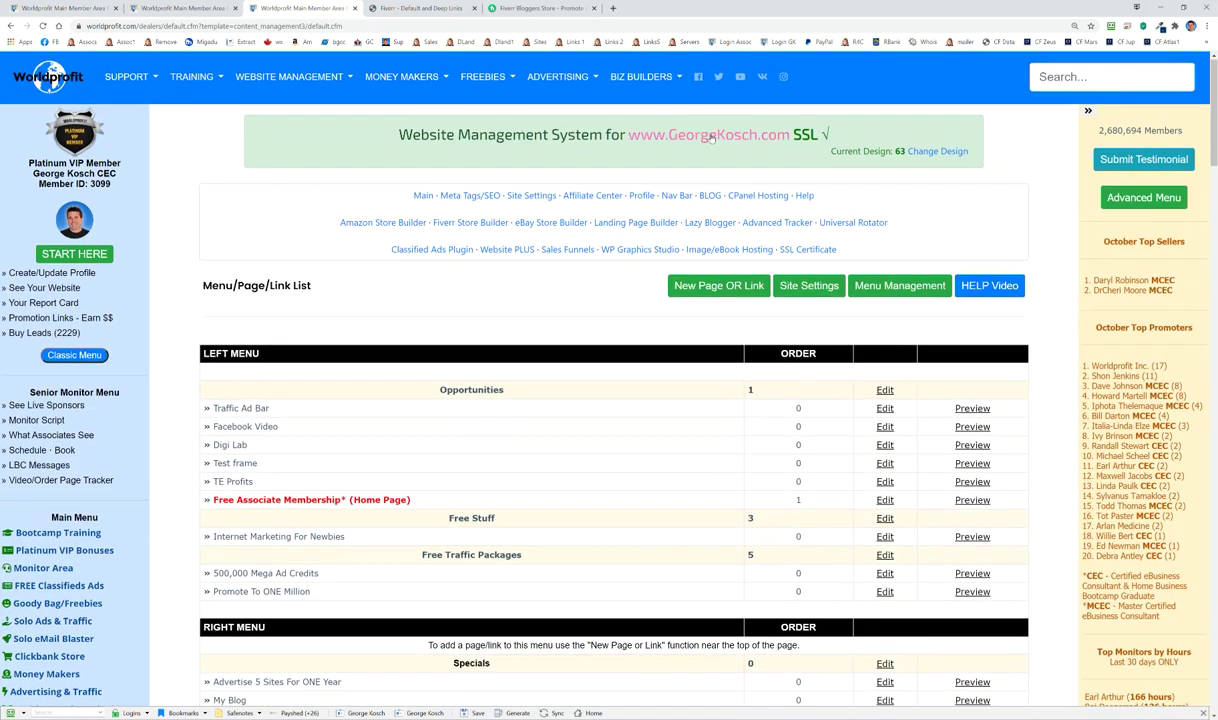
Open the live website and test its My Fiverr Store link through to the Fiverr store page.
{"action": "left_click", "coordinate": [711, 138]}
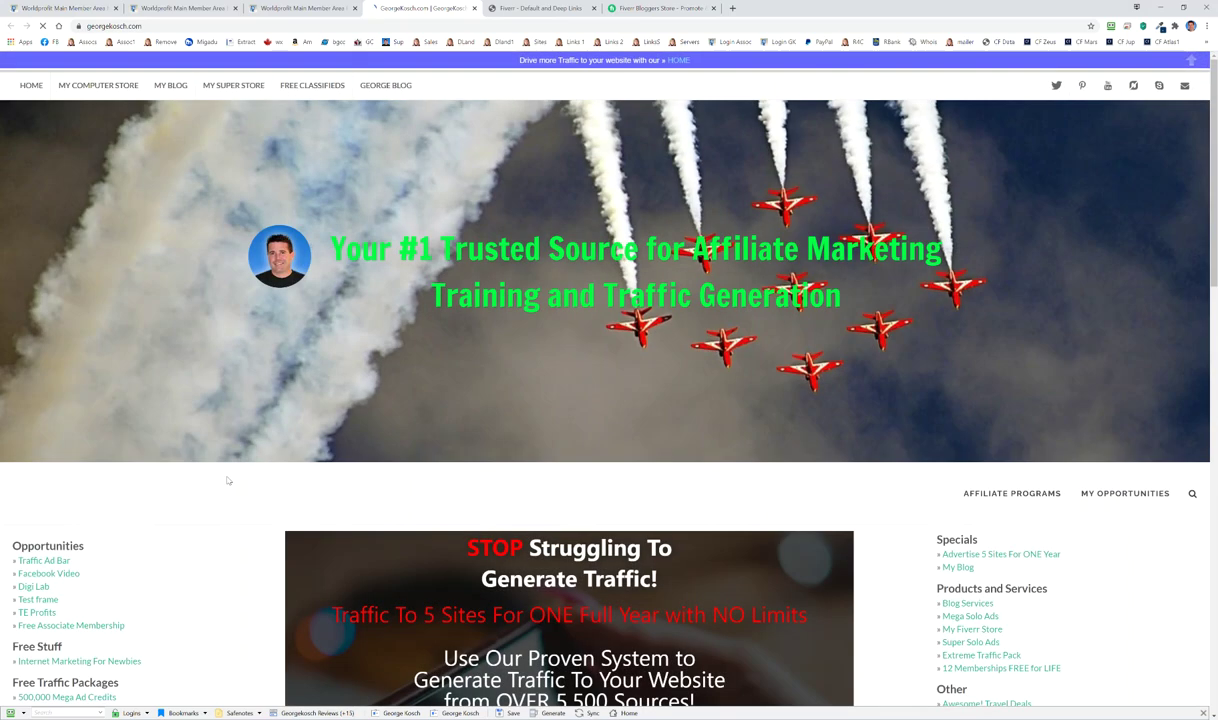
{"action": "scroll", "coordinate": [222, 496], "scroll_direction": "down", "scroll_amount": 2}
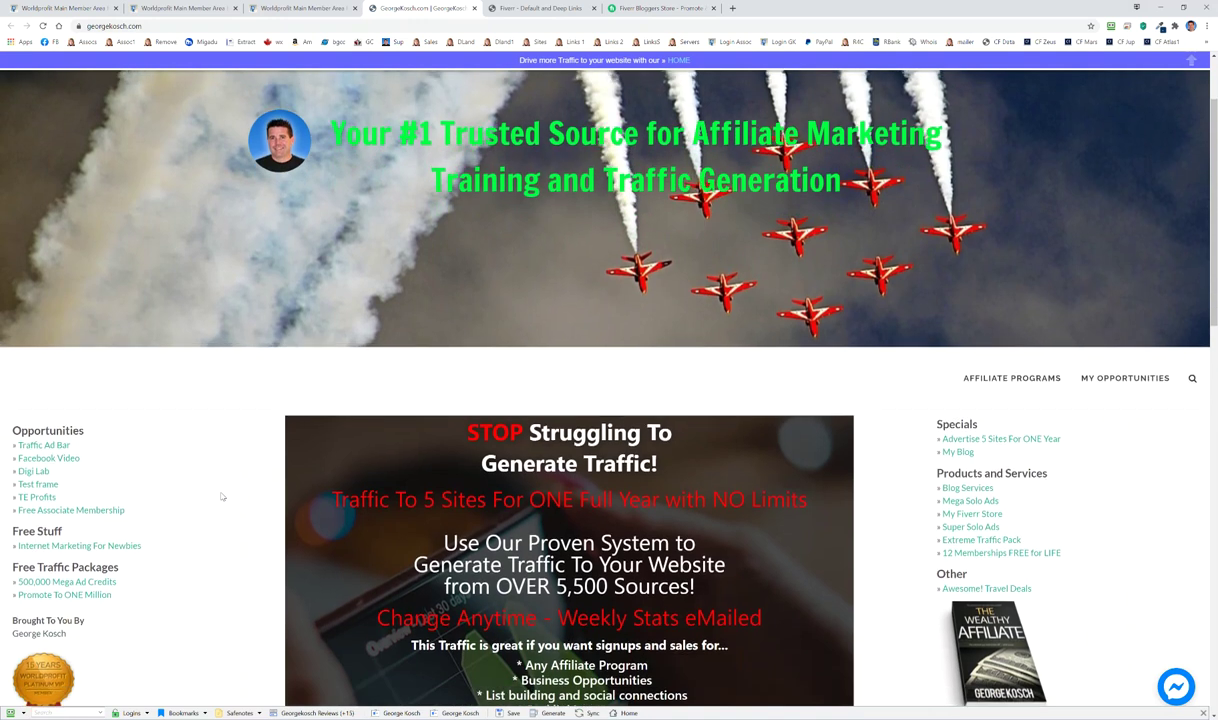
{"action": "scroll", "coordinate": [222, 496], "scroll_direction": "down", "scroll_amount": 1}
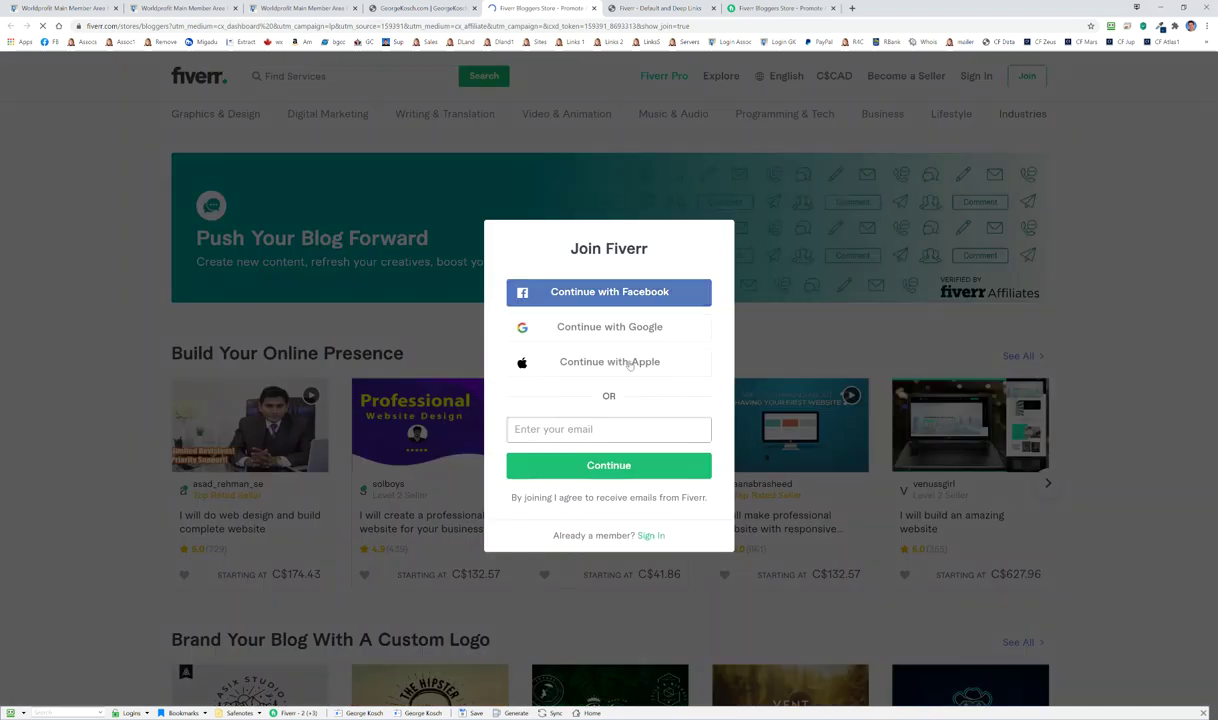
{"action": "left_click", "coordinate": [594, 429]}
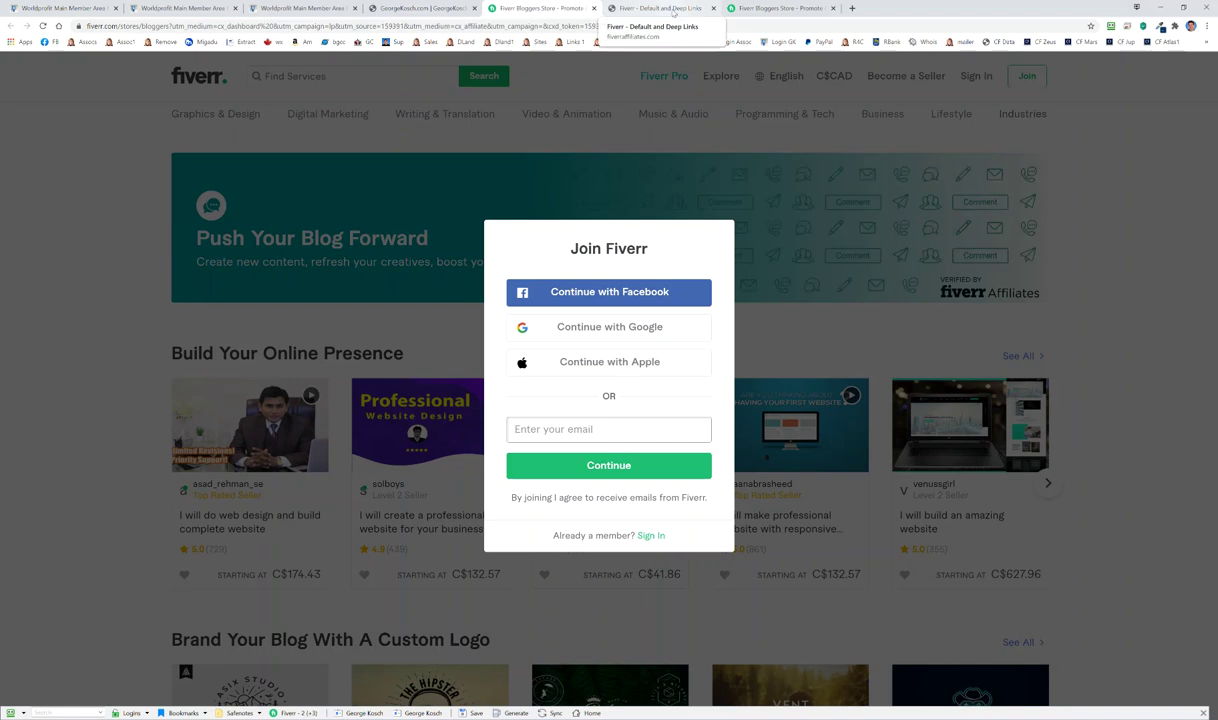
Switch to Fiverr Affiliates, open the Affiliate User Guide and skim its list of guides.
{"action": "left_click", "coordinate": [673, 9]}
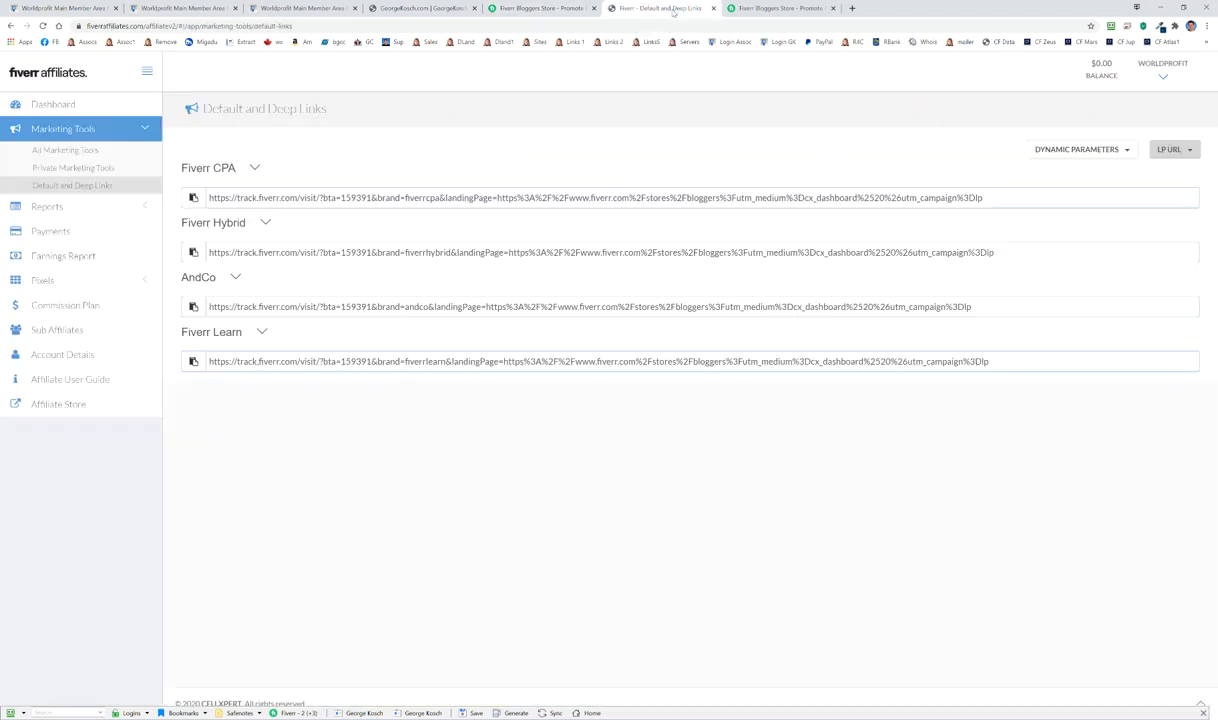
{"action": "left_click", "coordinate": [52, 379]}
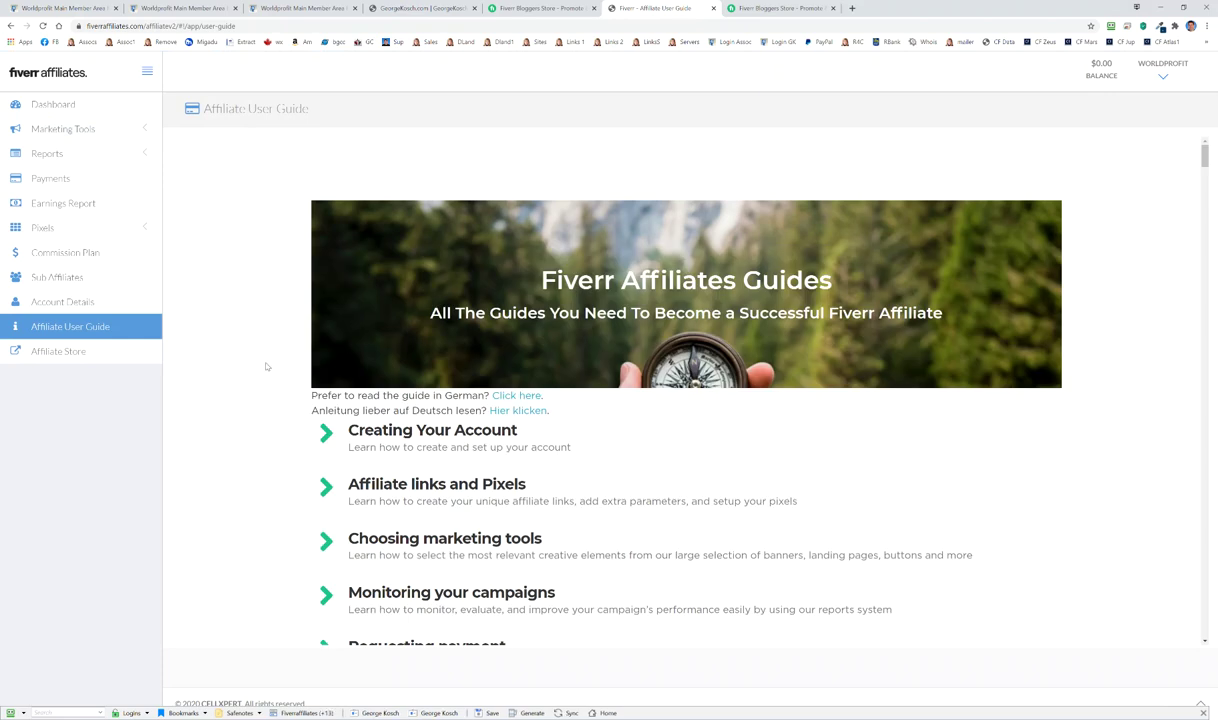
{"action": "scroll", "coordinate": [269, 375], "scroll_direction": "down", "scroll_amount": 1}
{"action": "scroll", "coordinate": [275, 365], "scroll_direction": "down", "scroll_amount": 1}
{"action": "scroll", "coordinate": [281, 359], "scroll_direction": "up", "scroll_amount": 2}
Return to the Fiverr Store Setup Area in Worldprofit and view the store builder links.
{"action": "left_click", "coordinate": [207, 8]}
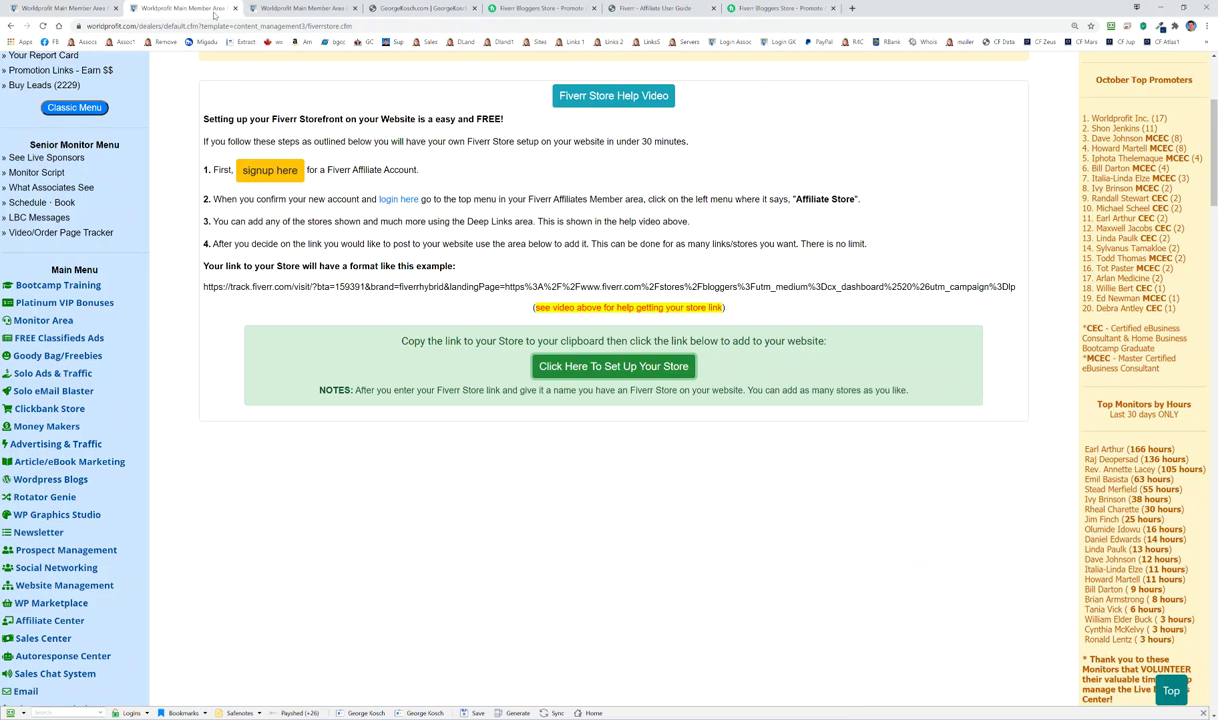
{"action": "scroll", "coordinate": [381, 208], "scroll_direction": "up", "scroll_amount": 3}
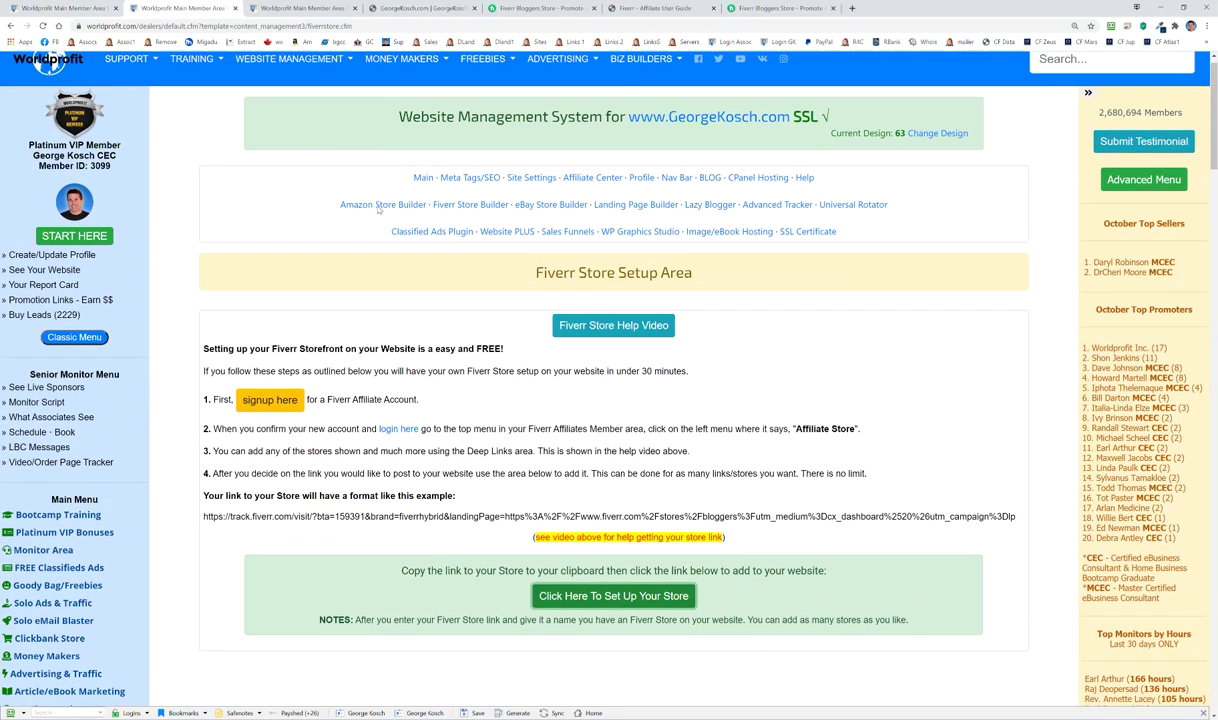